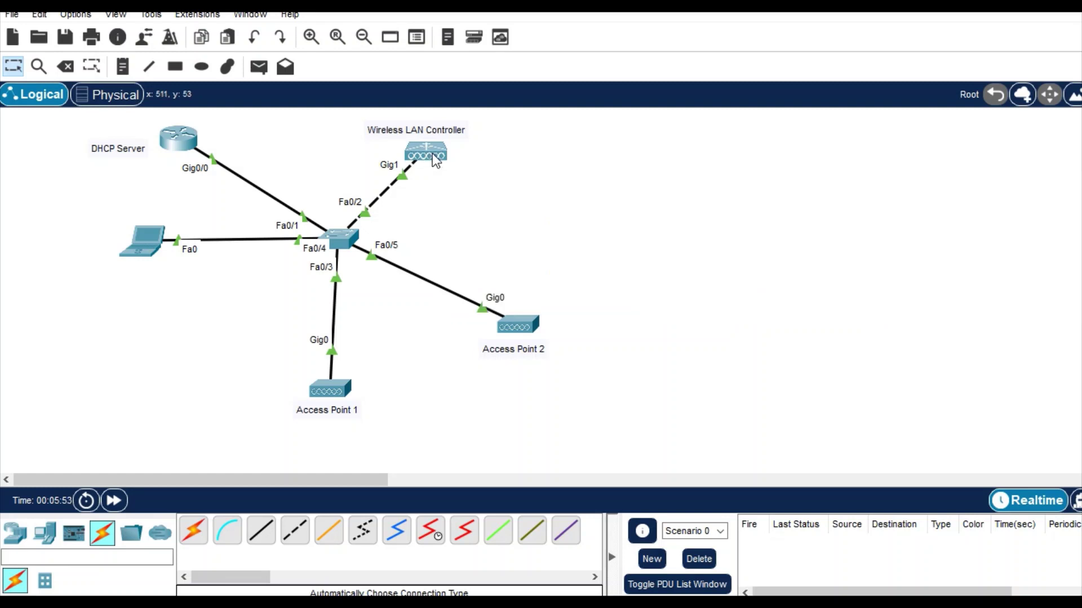
Step: Open the laptop's web browser and load the controller page at 192.168.1.1
mouse_move(435, 160)
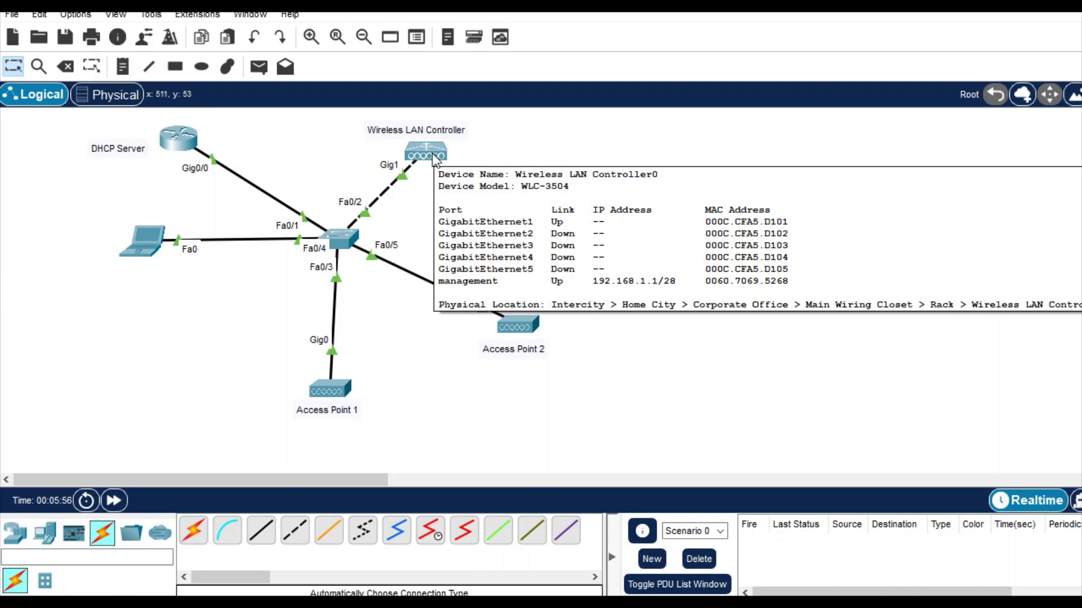
click(147, 245)
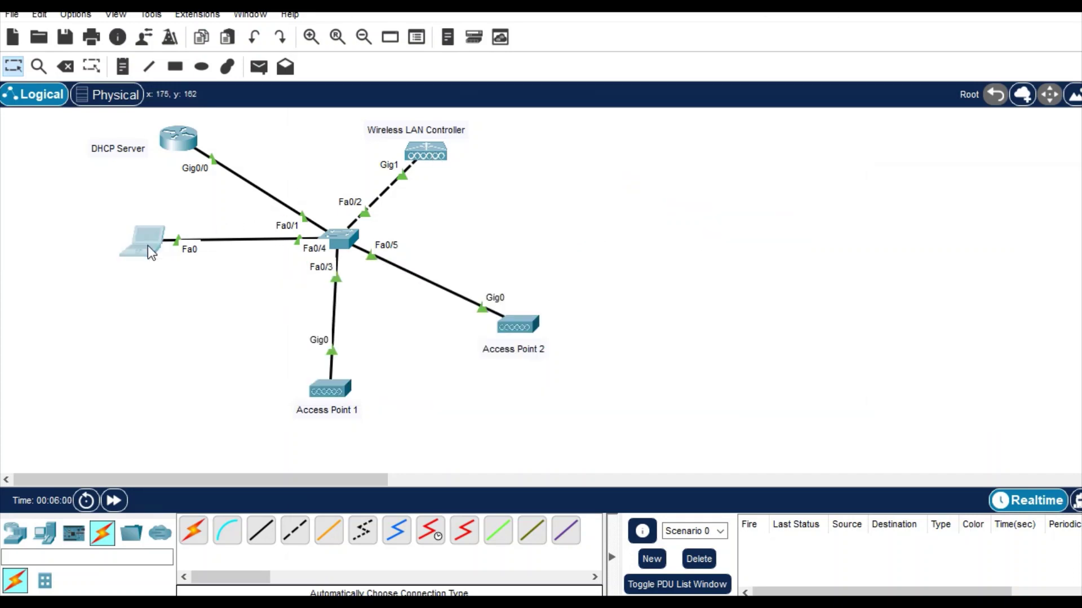
click(776, 133)
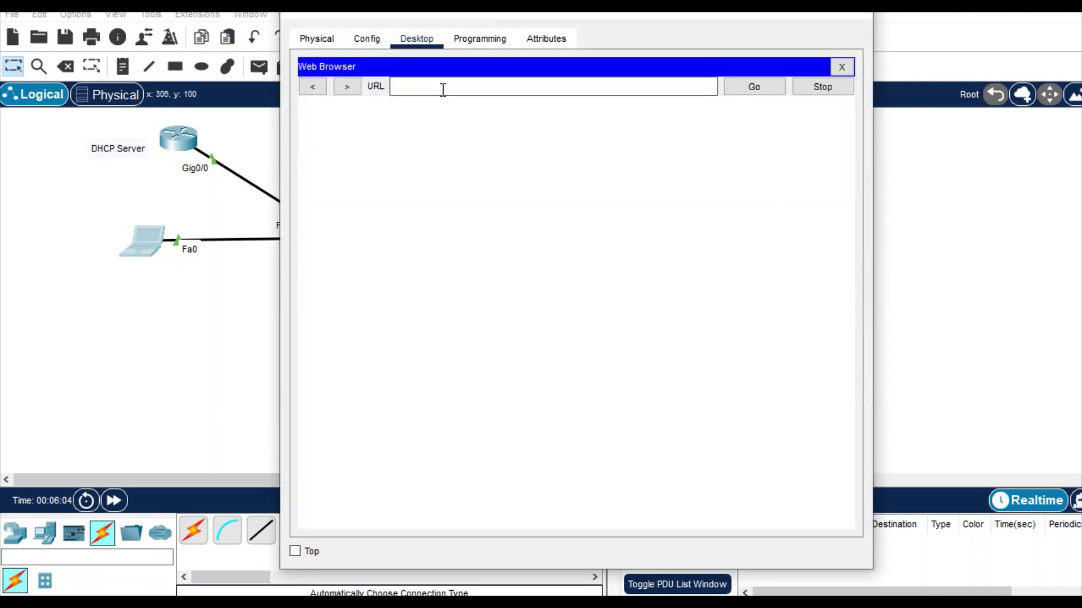
click(443, 89)
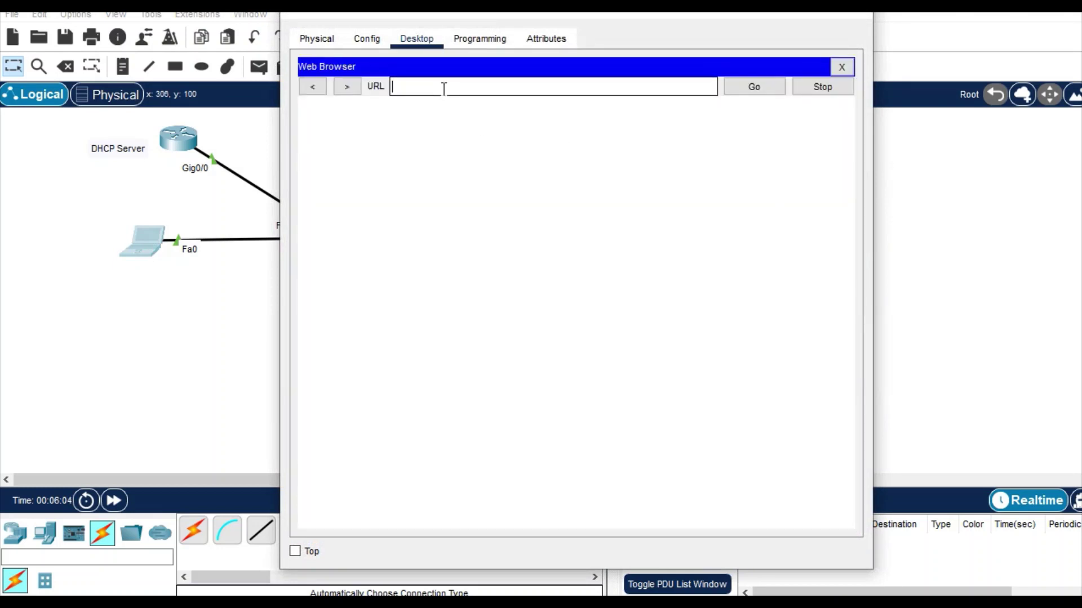
text(192.168.1.1)
key(Return)
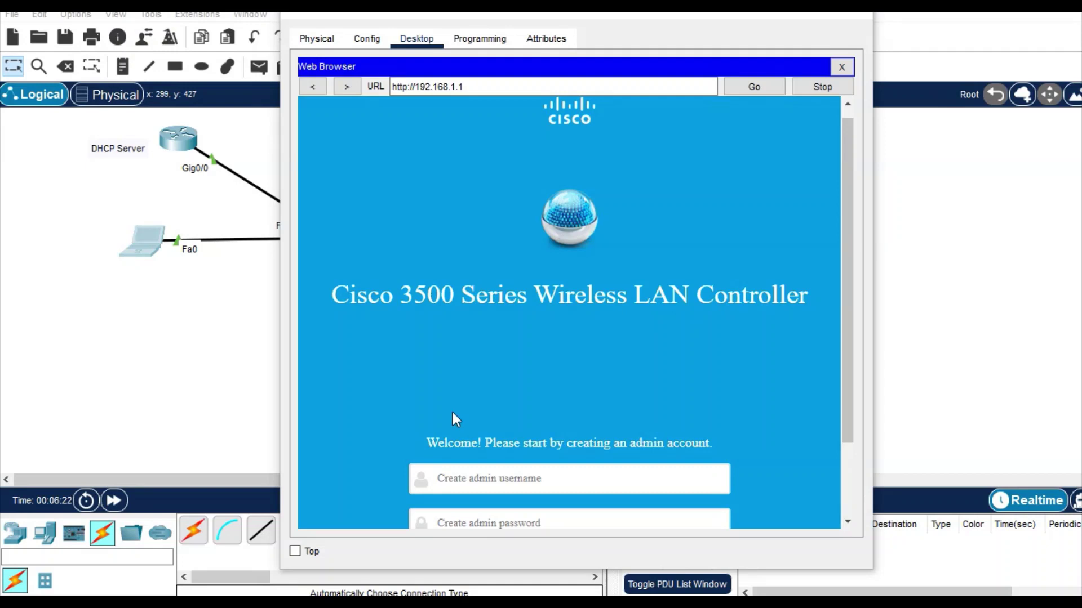
Step: Fill in the admin username and password fields and start controller setup
scroll(444, 411, down, 1)
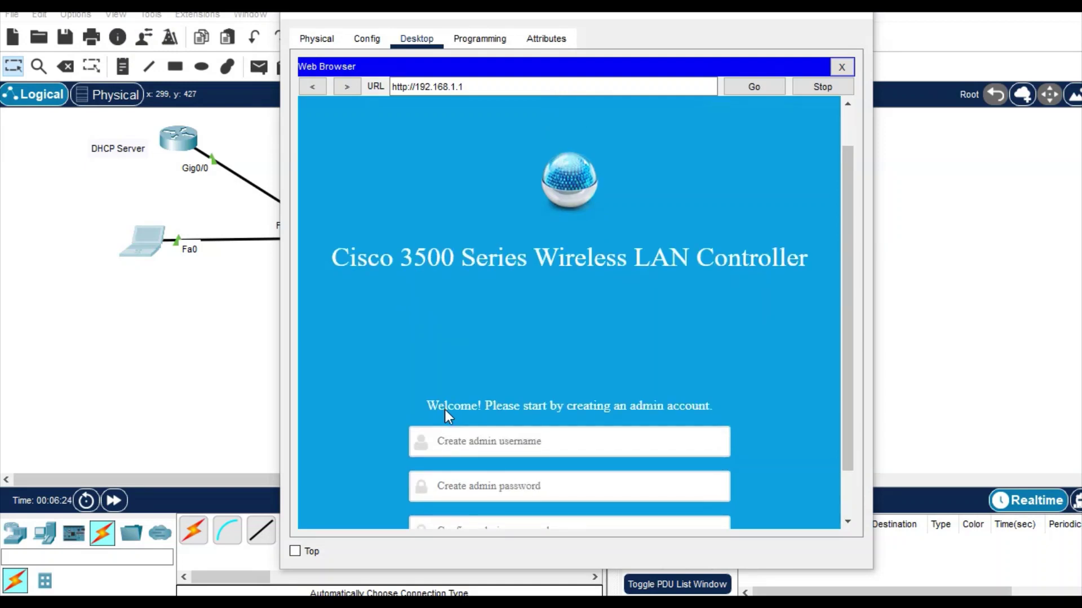
scroll(445, 410, down, 2)
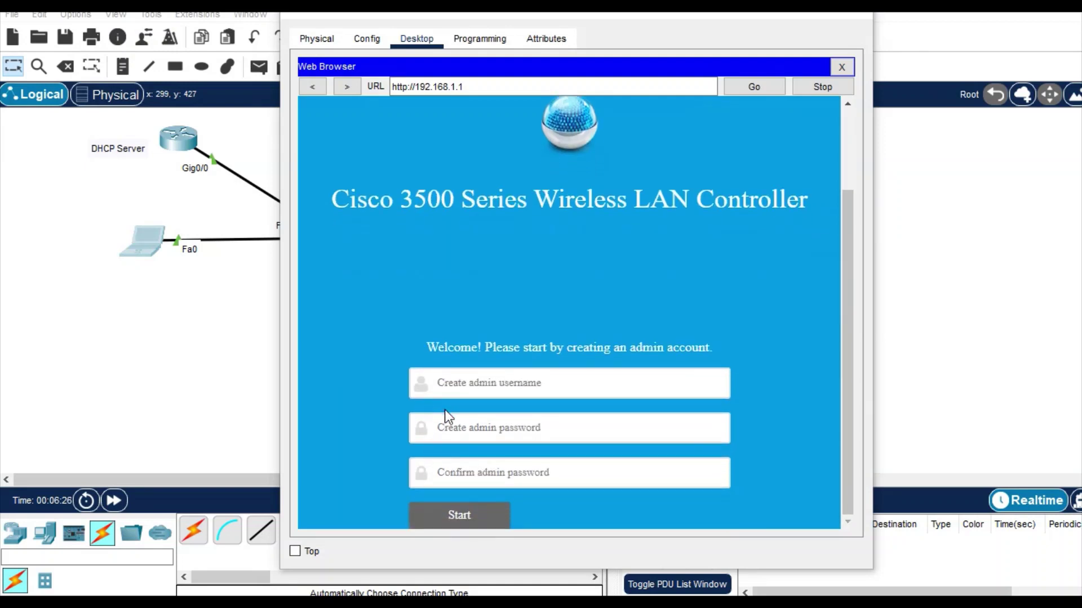
click(479, 384)
text(ad)
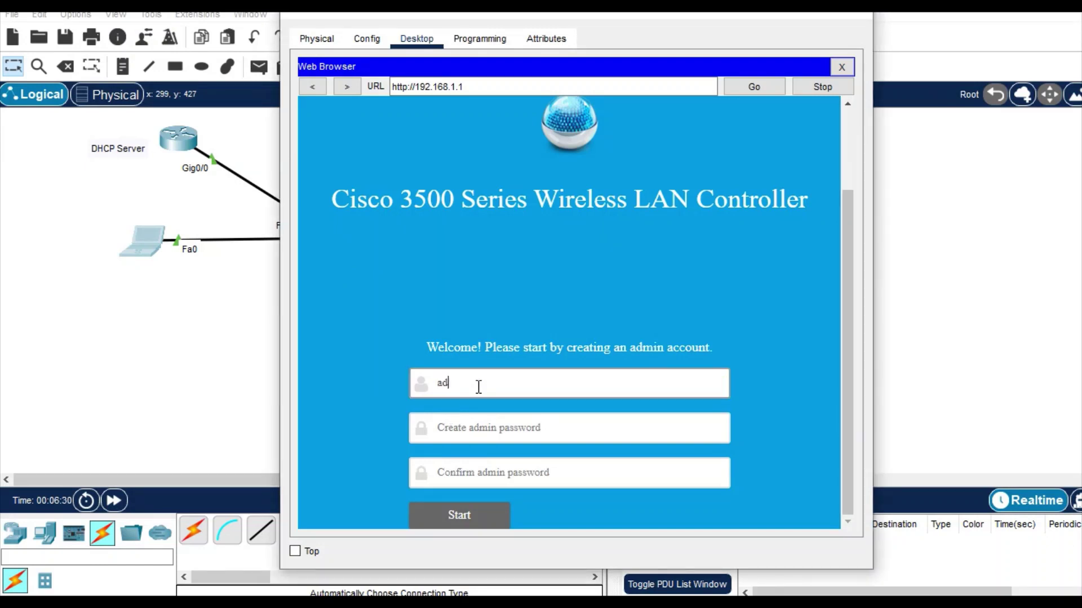
text(minC)
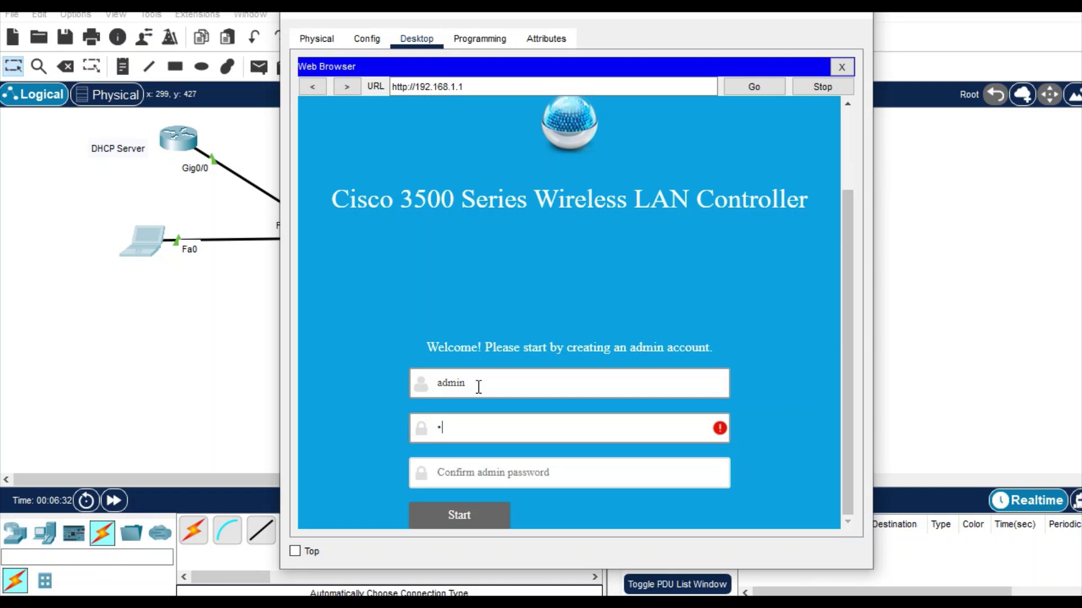
text(isco1234)
click(478, 468)
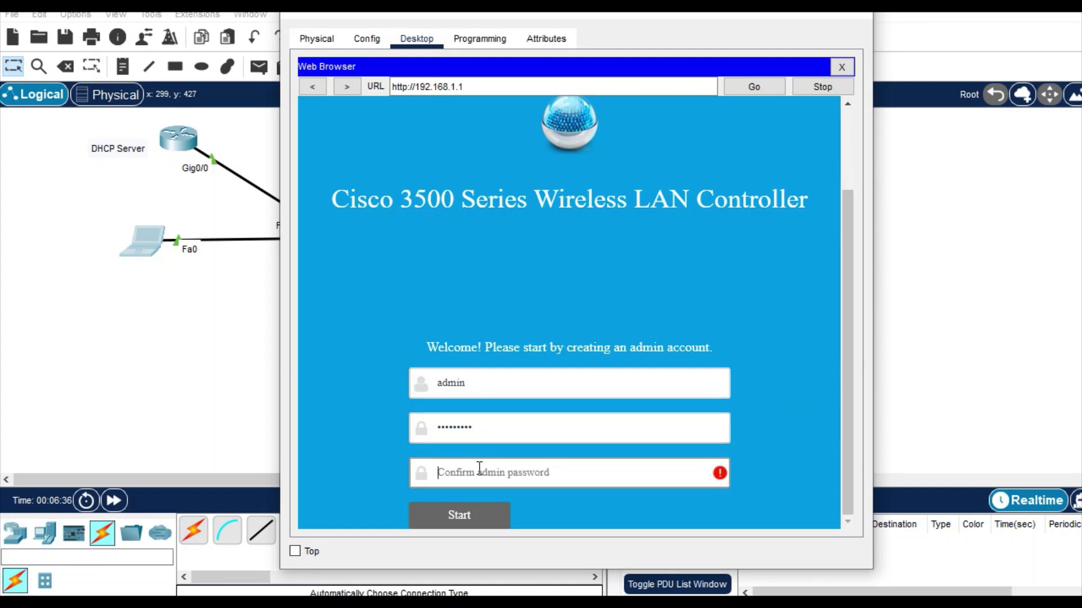
text(Cisco1234)
click(472, 518)
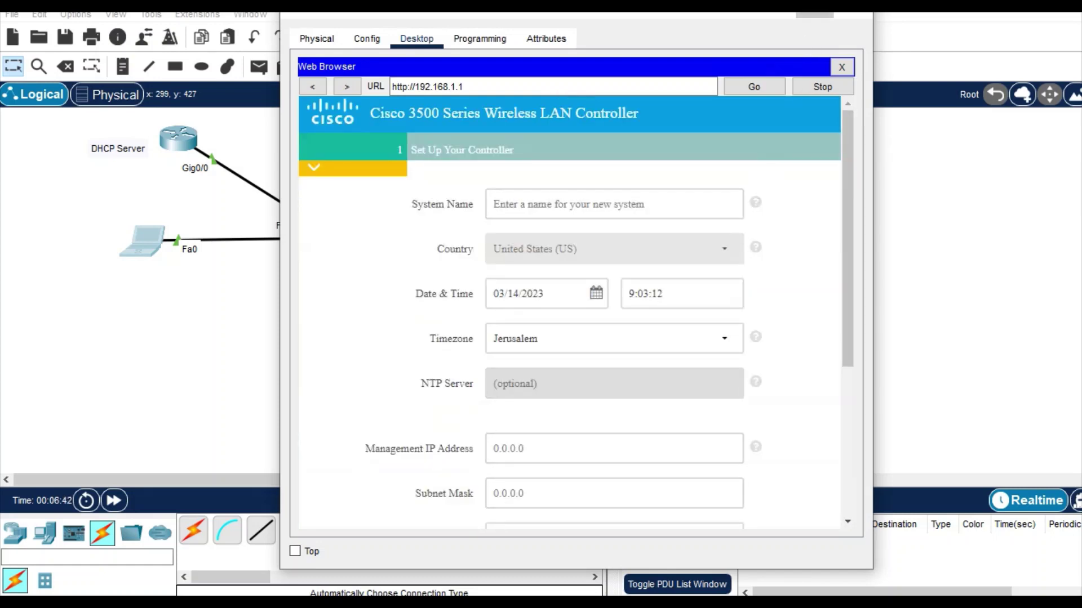
Step: Name the controller MYWLC and pick the Colombo, Kolkata, Mumbai, New Delhi timezone
click(823, 15)
click(542, 193)
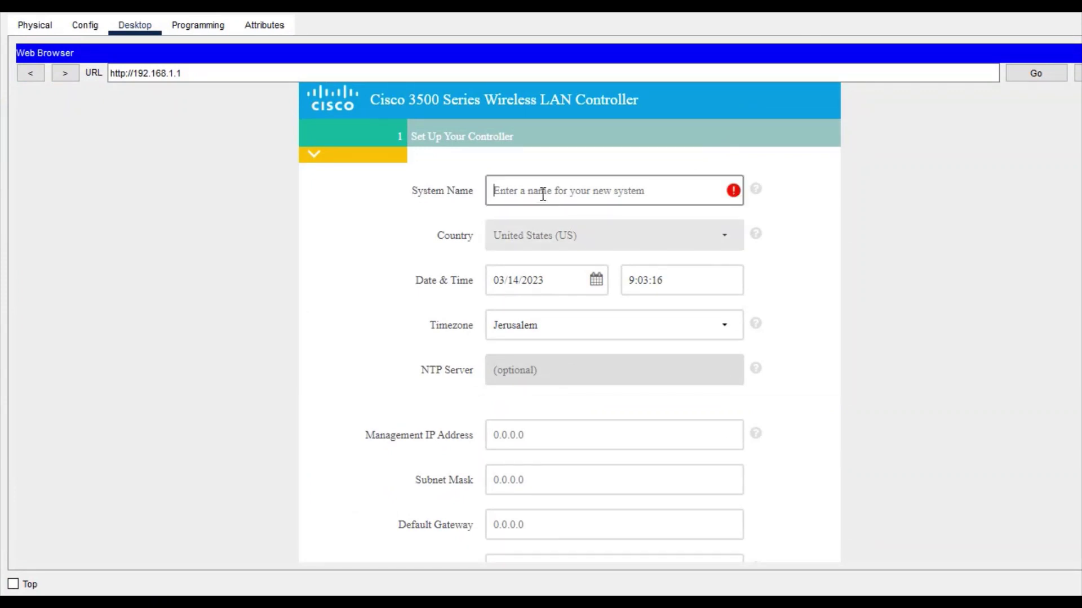
text(MYWLC)
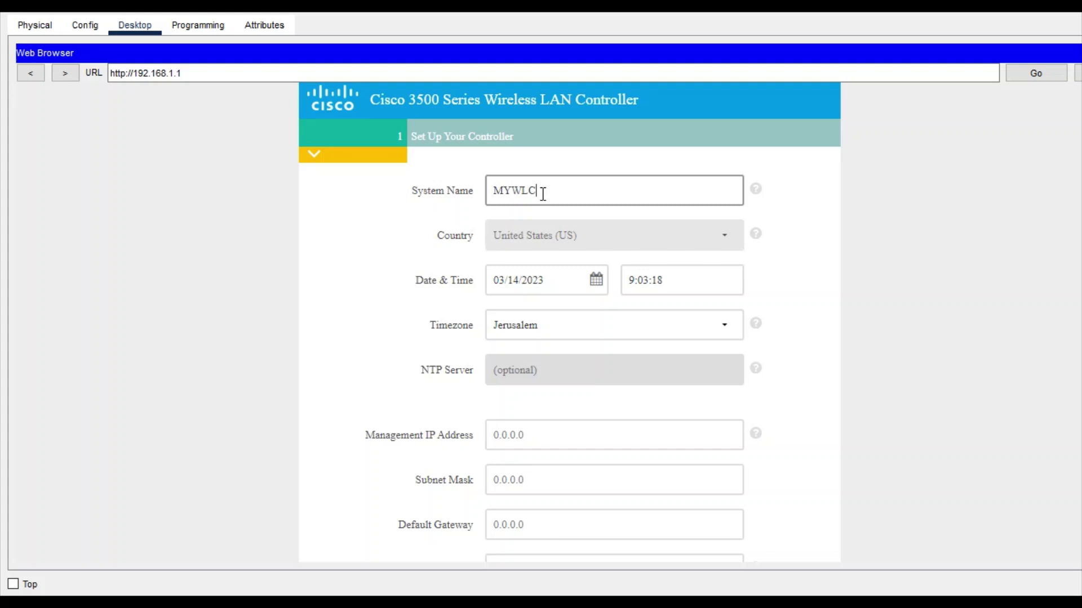
click(558, 320)
click(559, 320)
click(559, 320)
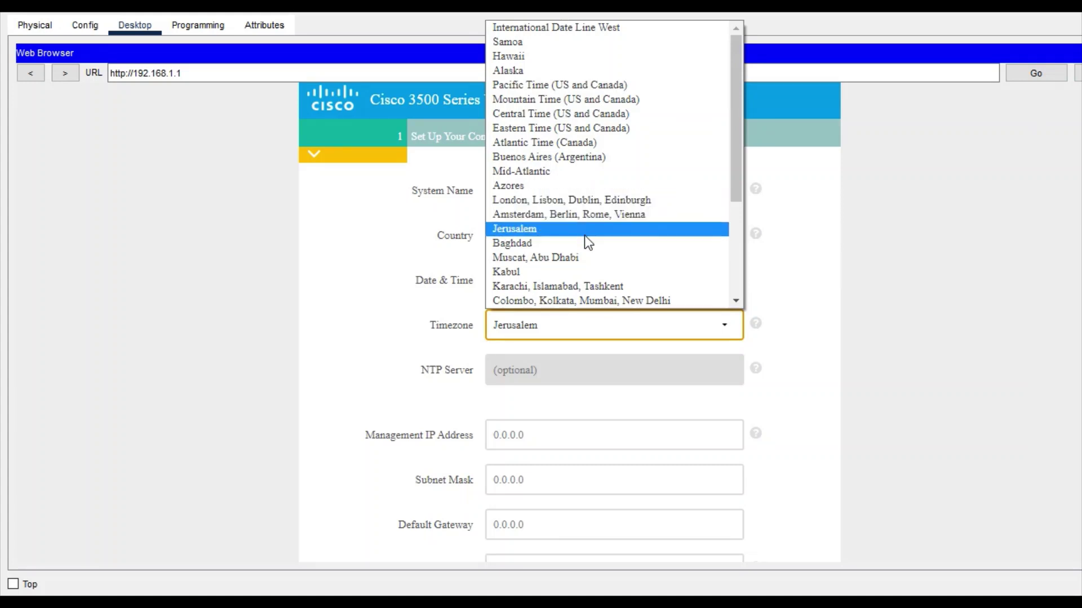
click(583, 299)
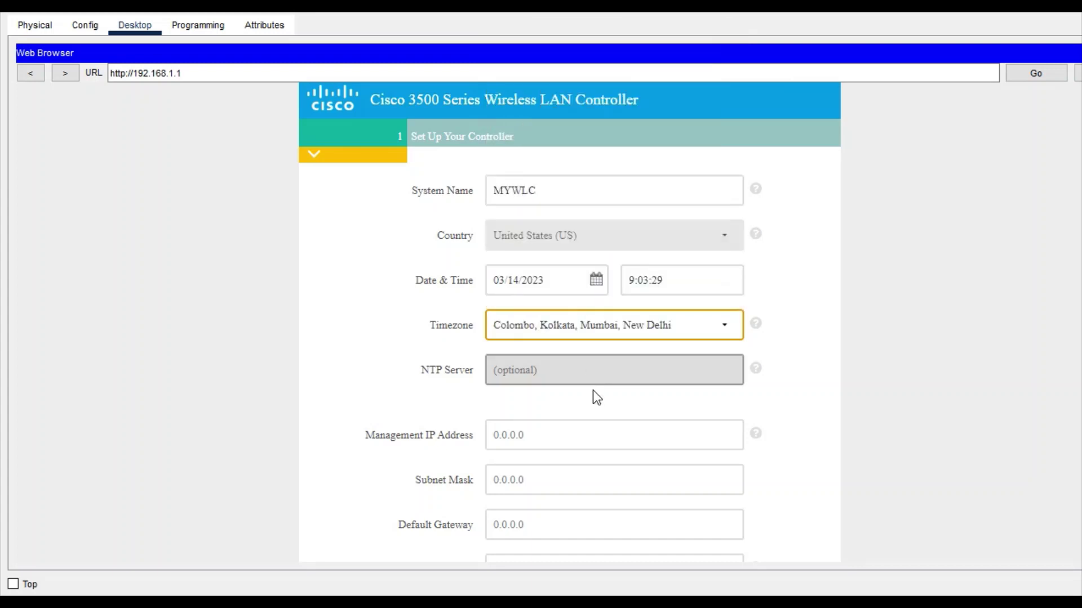
Step: Set management IP 192.168.1.1, mask 255.255.255.0, gateway 192.168.1.2, then continue
scroll(592, 390, down, 3)
click(523, 323)
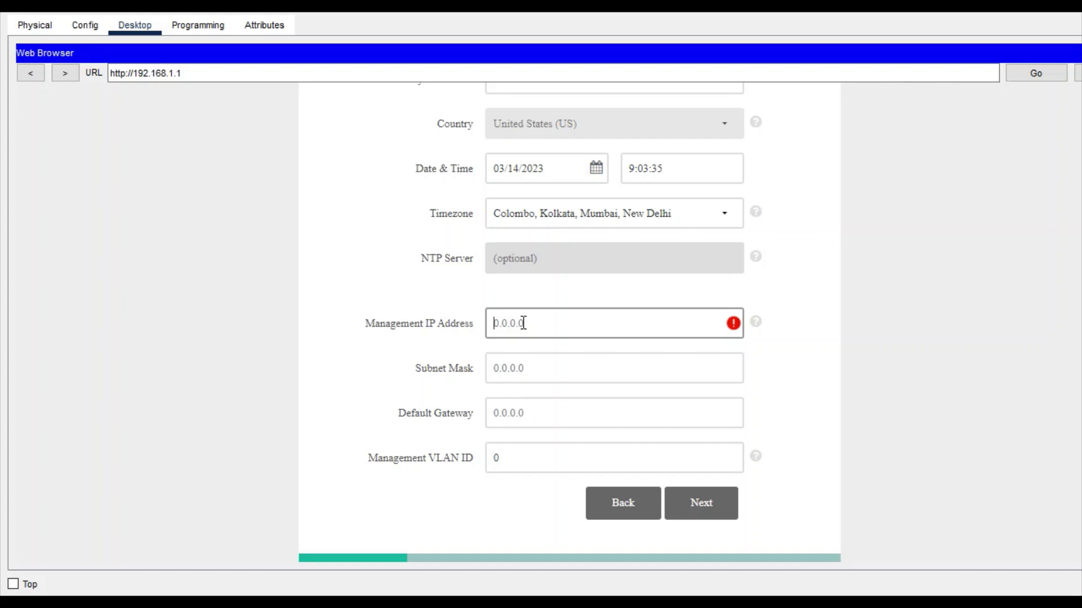
text(192.168.1.1)
click(551, 374)
text(255.)
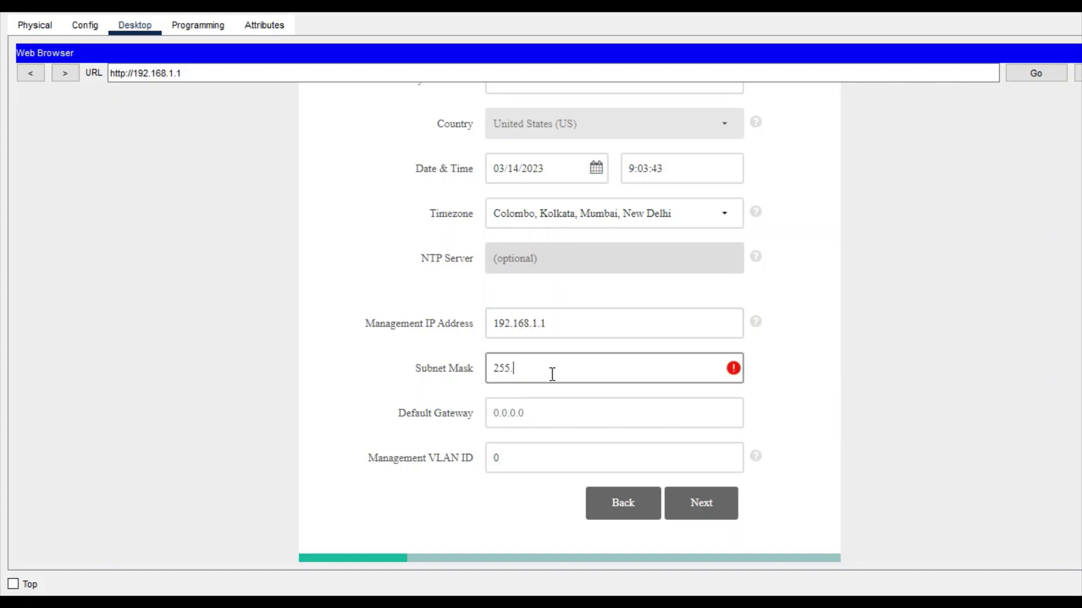
text(255.255.0)
click(552, 420)
click(552, 418)
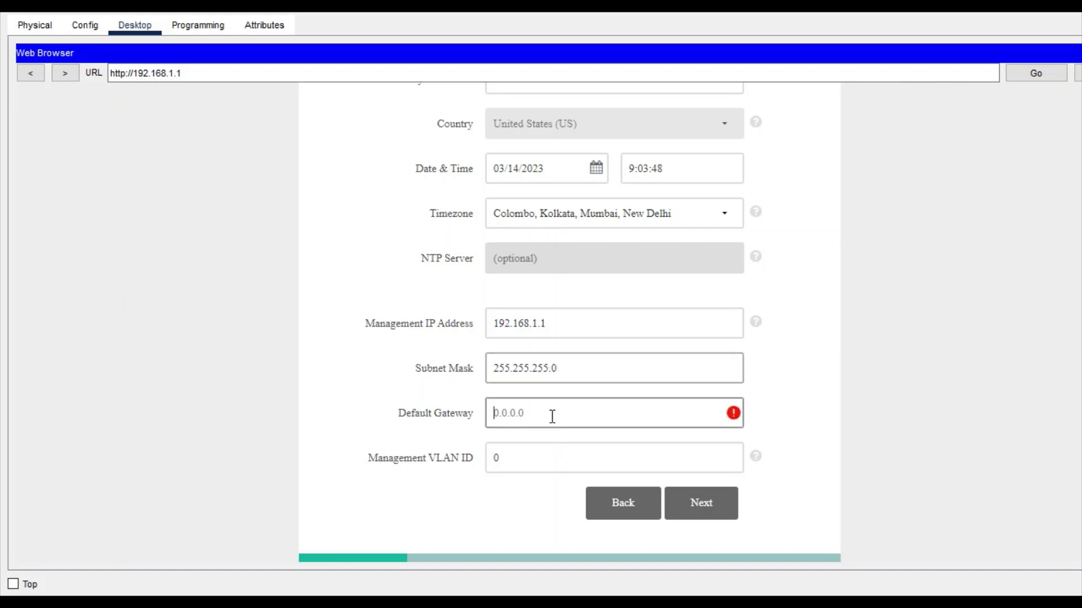
text(192.168.)
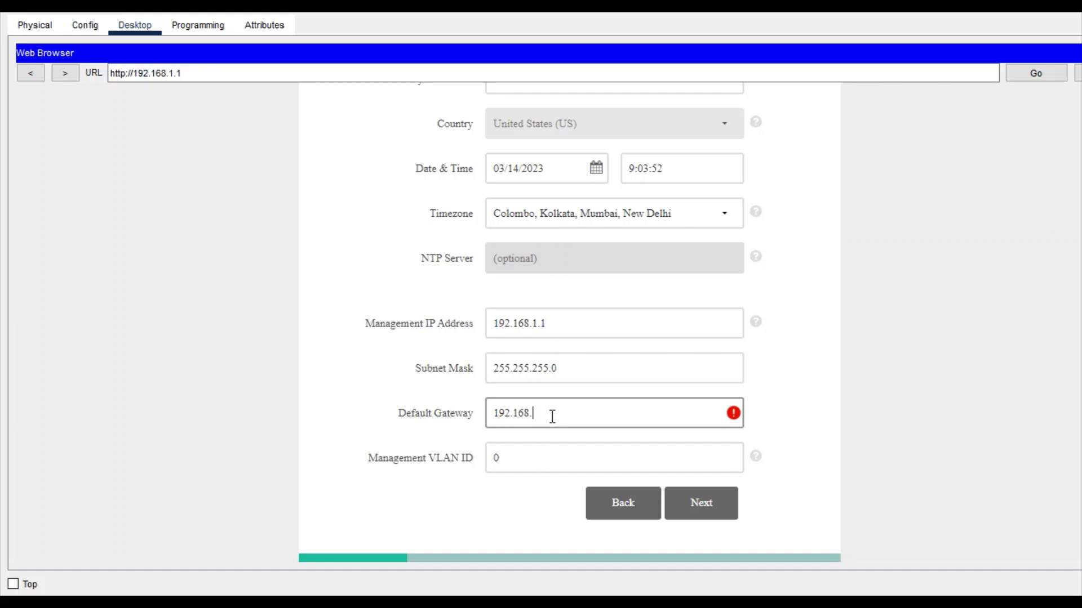
text(1.2)
click(700, 507)
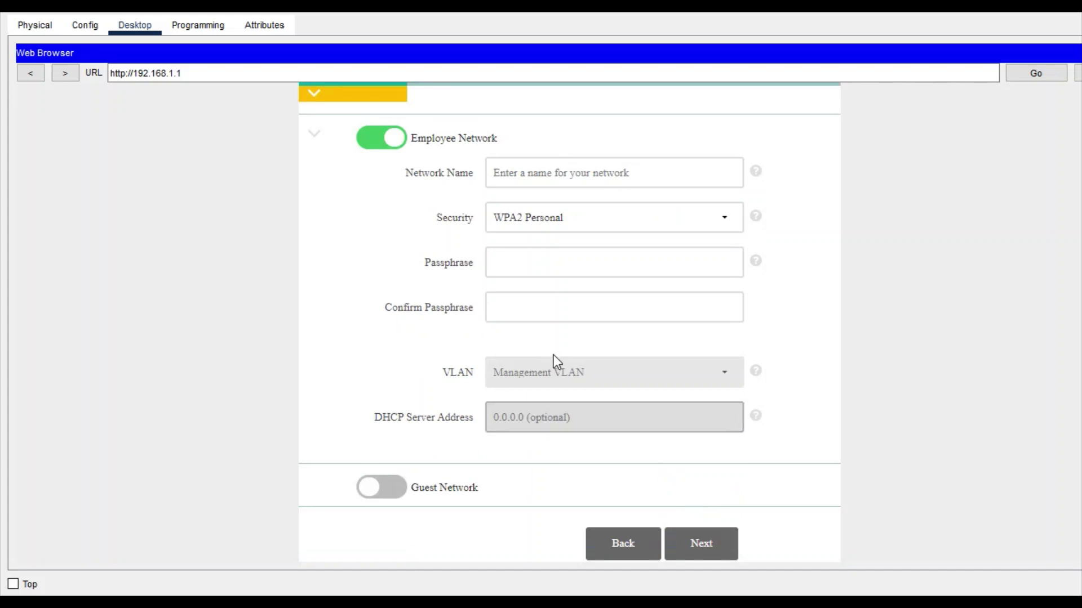
Step: Name the employee network HomeWIFI with WPA2 Personal and a confirmed passphrase, then continue
click(533, 179)
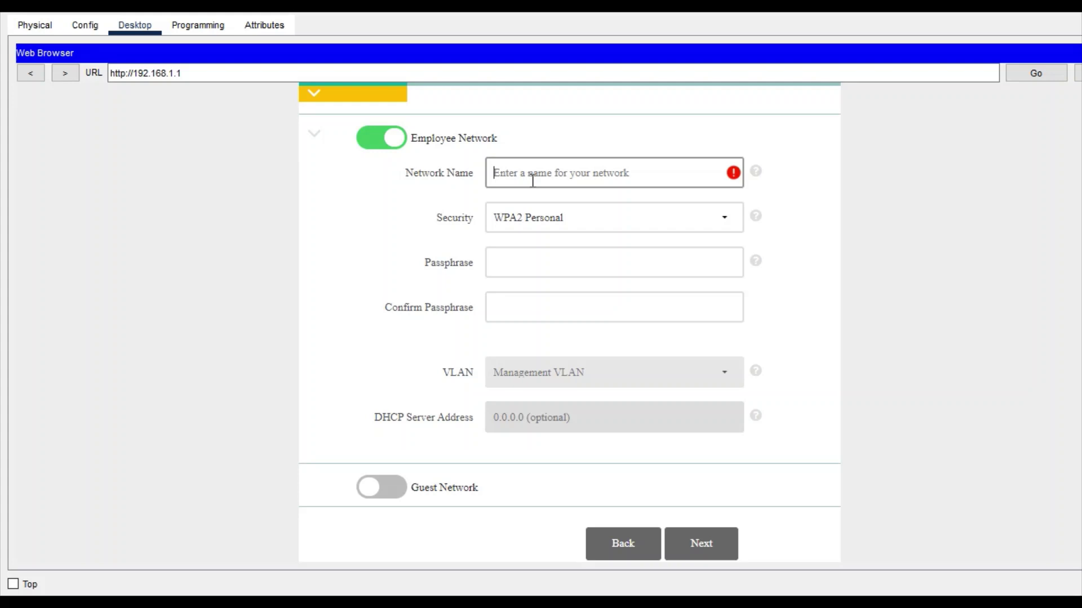
text(Home)
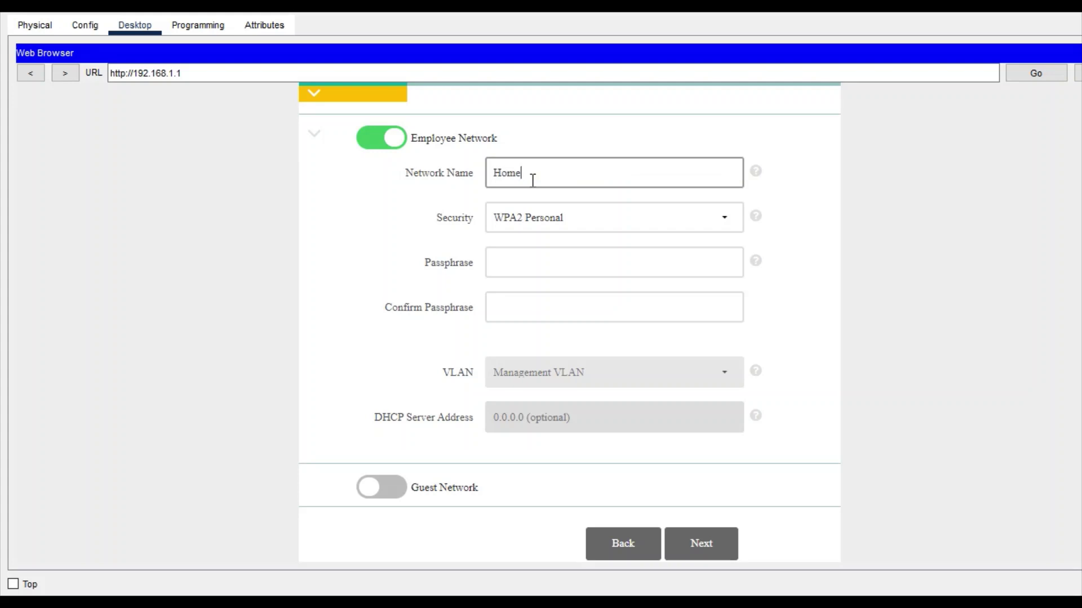
text(WIFI)
click(559, 218)
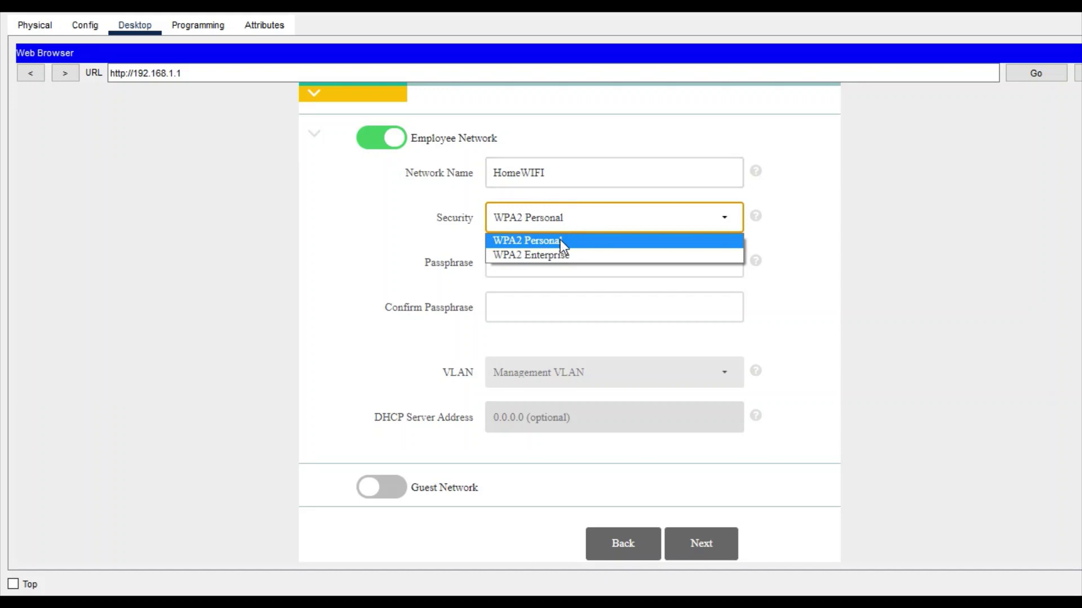
click(560, 240)
click(529, 253)
text(c)
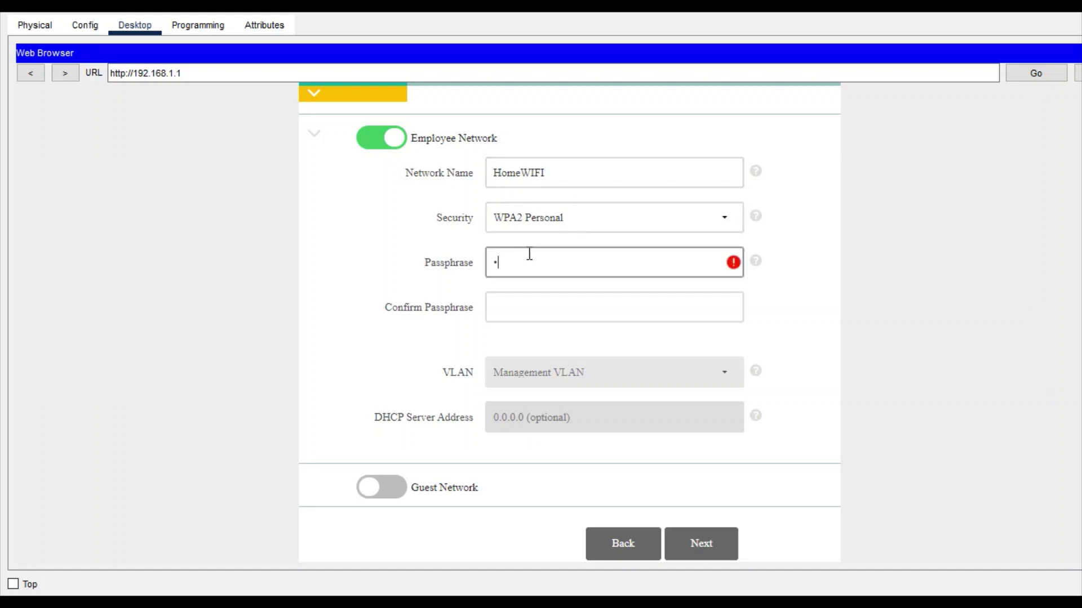
text(isco12345)
click(550, 310)
text(cis)
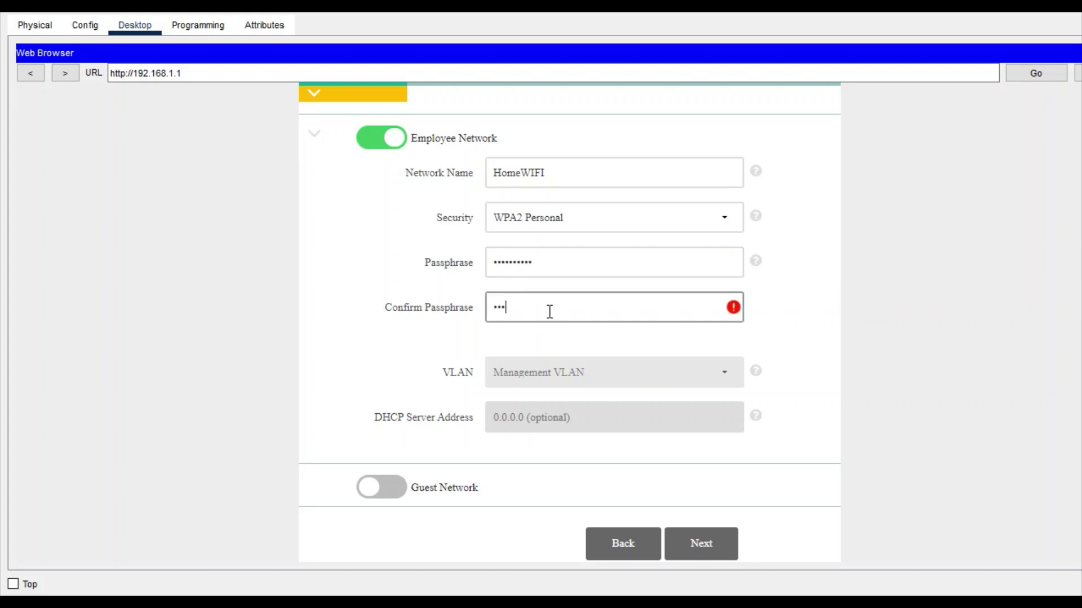
text(co12345)
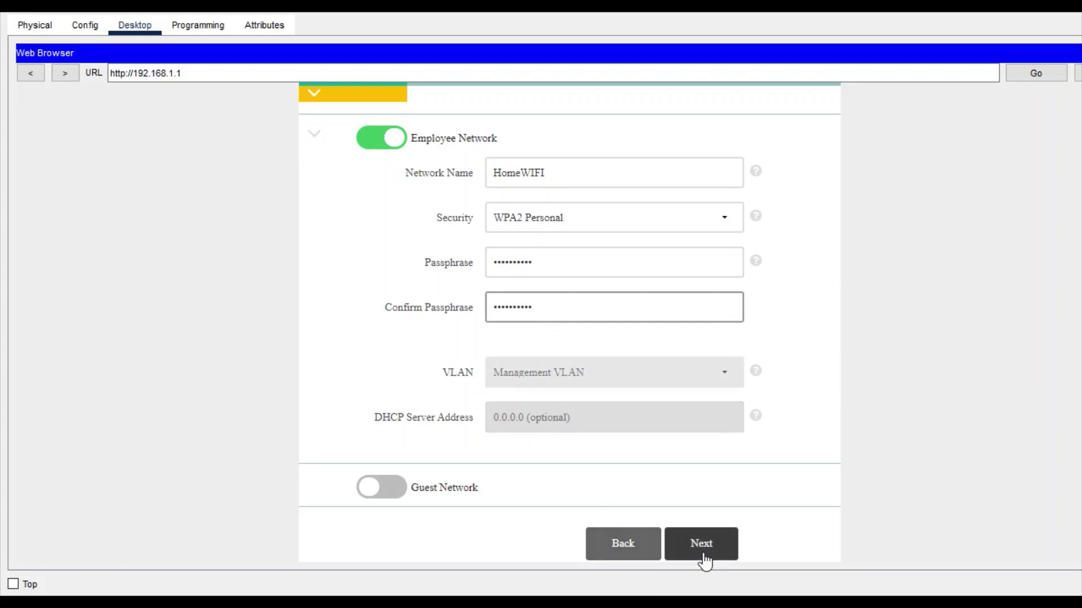
click(704, 556)
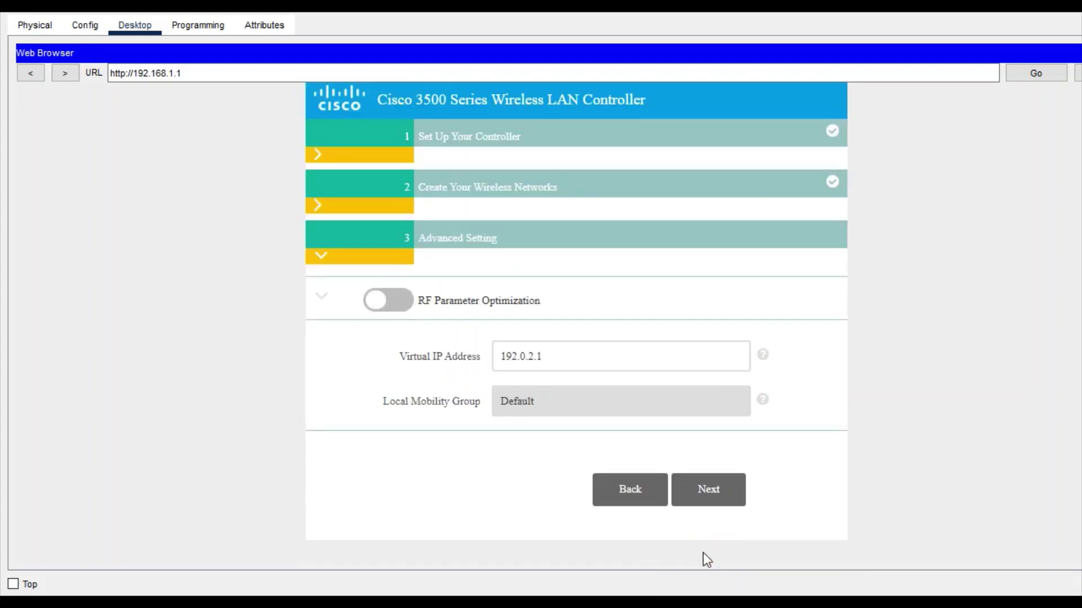
Step: Apply the setup from the summary page and confirm the save-and-reboot prompt
click(720, 491)
scroll(717, 487, down, 5)
click(712, 514)
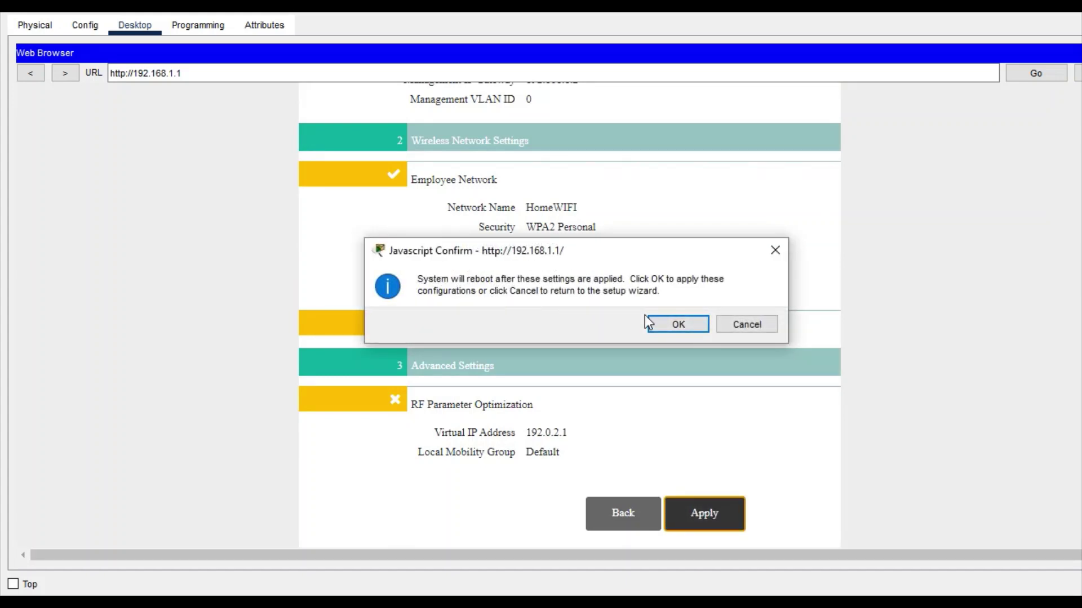
click(685, 327)
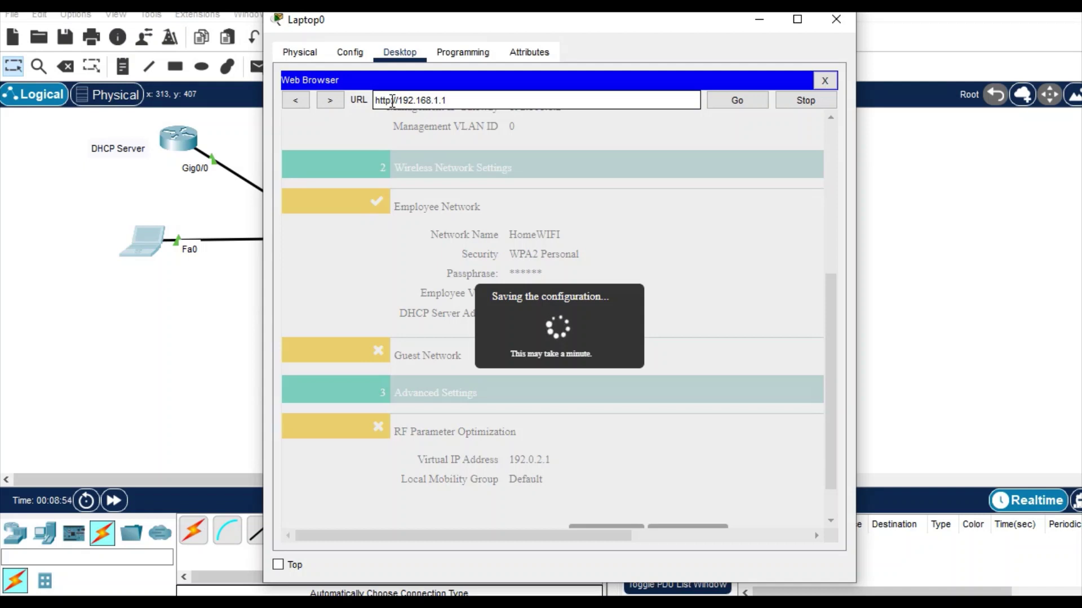
text(s)
key(End)
key(Return)
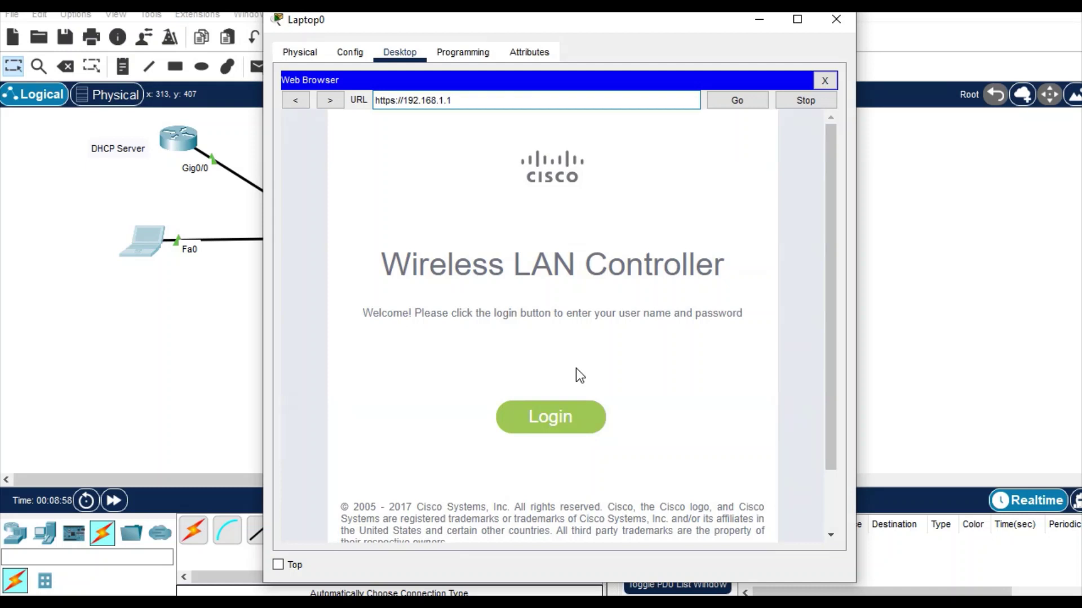
click(563, 418)
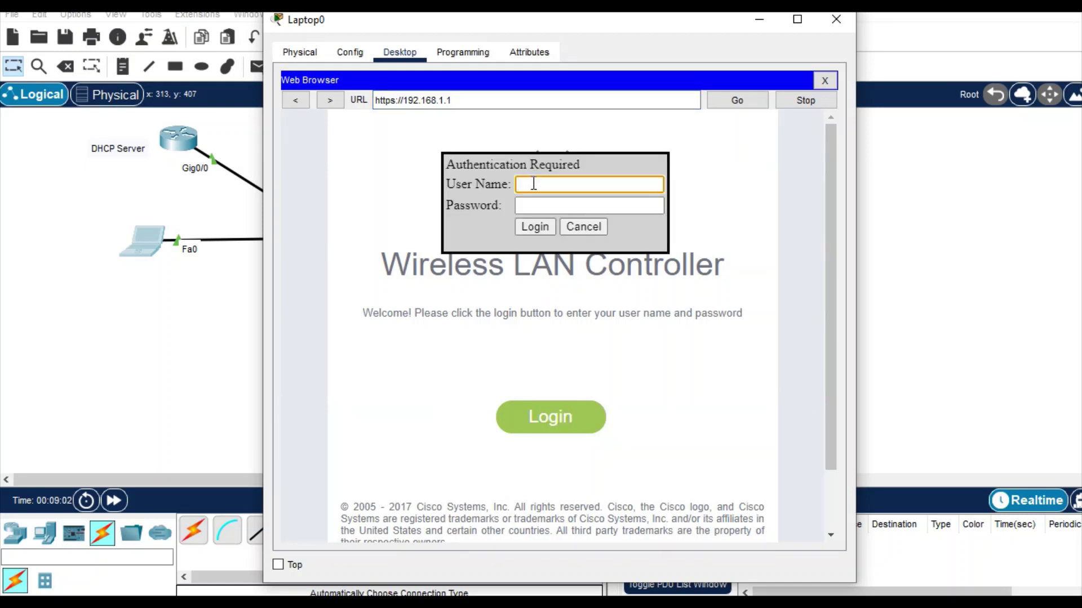
text(admin)
key(Tab)
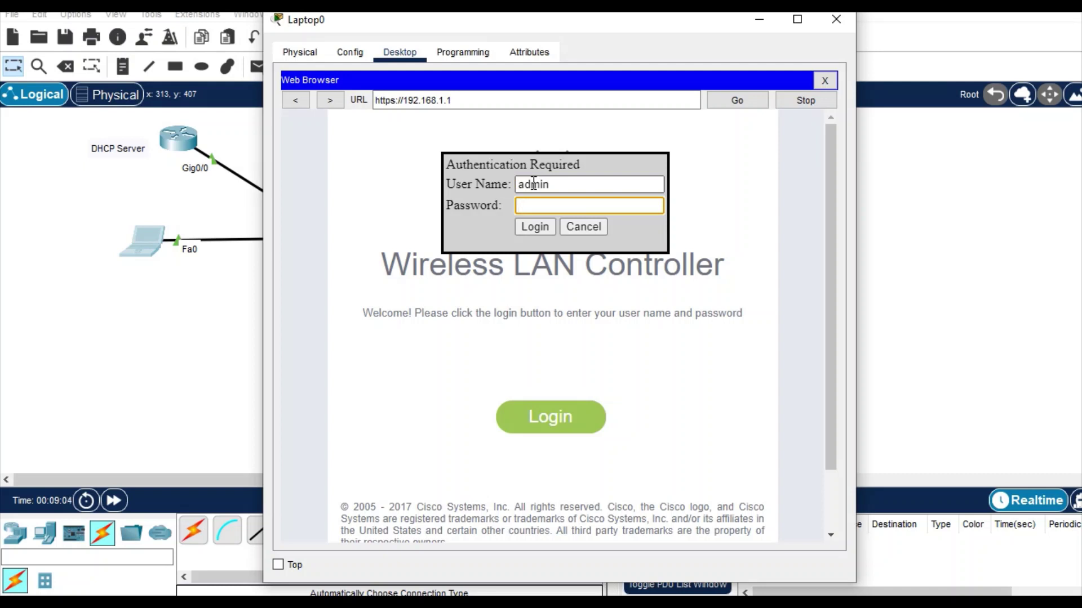
text(admin1234)
click(538, 227)
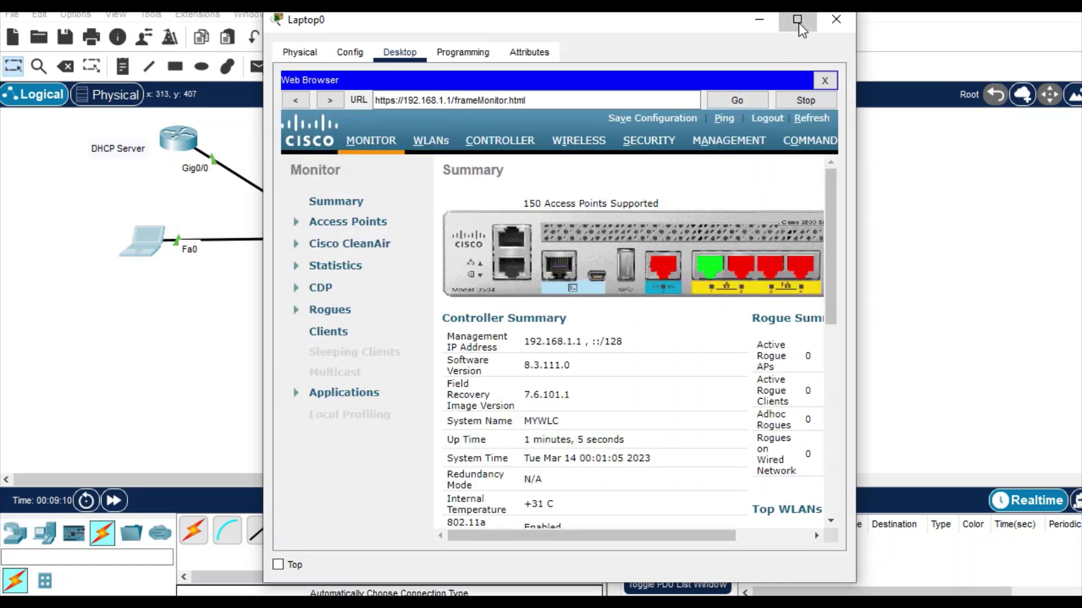
Step: Maximize the laptop window and view the WLANs list showing HomeWIFI
click(798, 21)
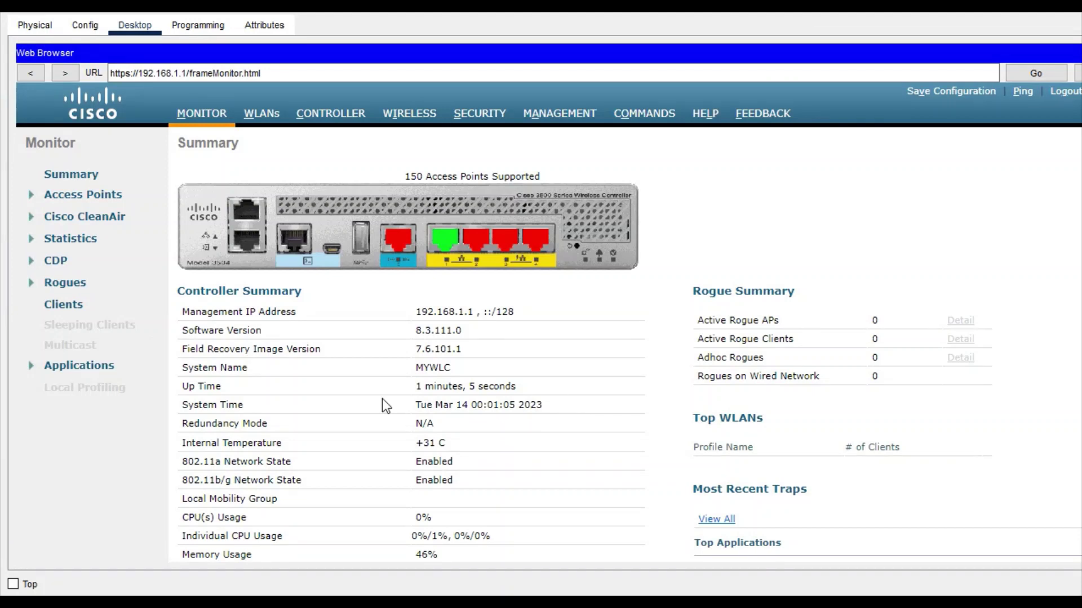
scroll(382, 399, down, 2)
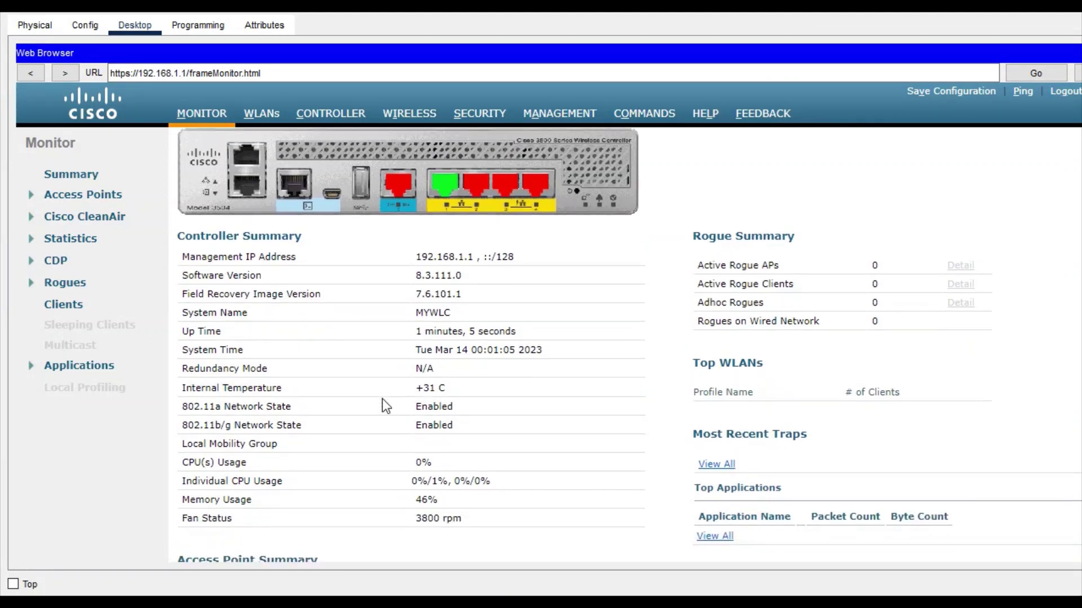
click(263, 113)
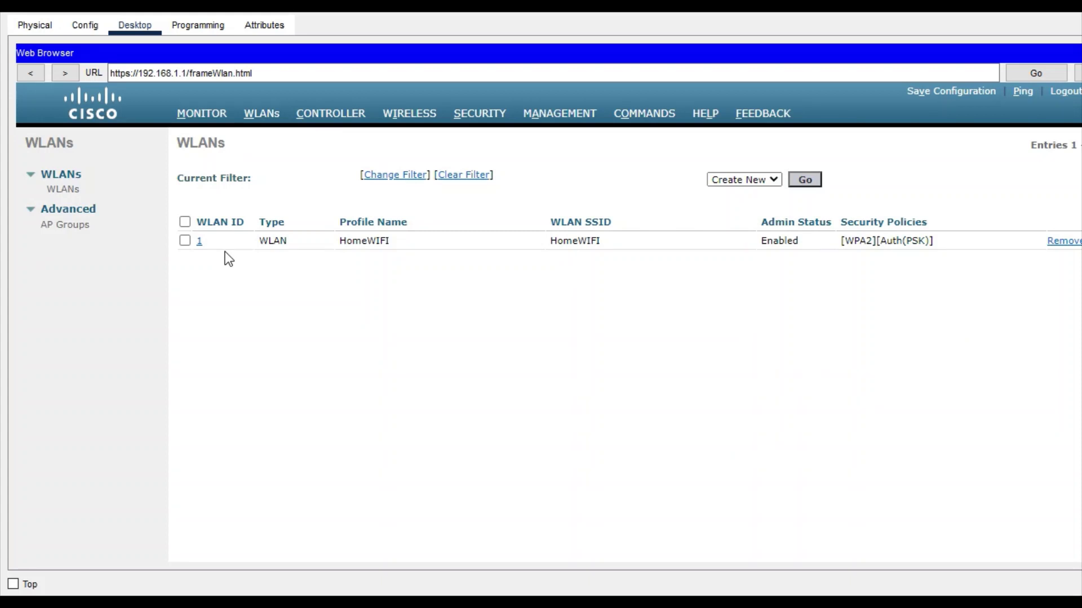
Step: Start a new WLAN with profile name and SSID both 'Wireless'
click(810, 181)
click(403, 207)
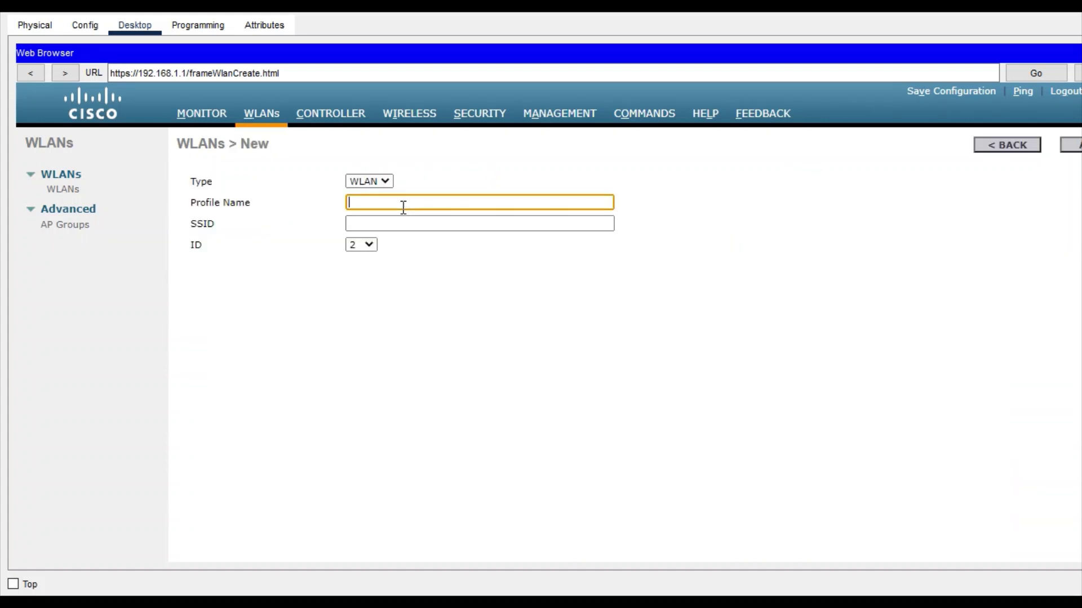
text(Wre)
key(BackSpace)
text(ireless)
click(397, 217)
text(Wirele)
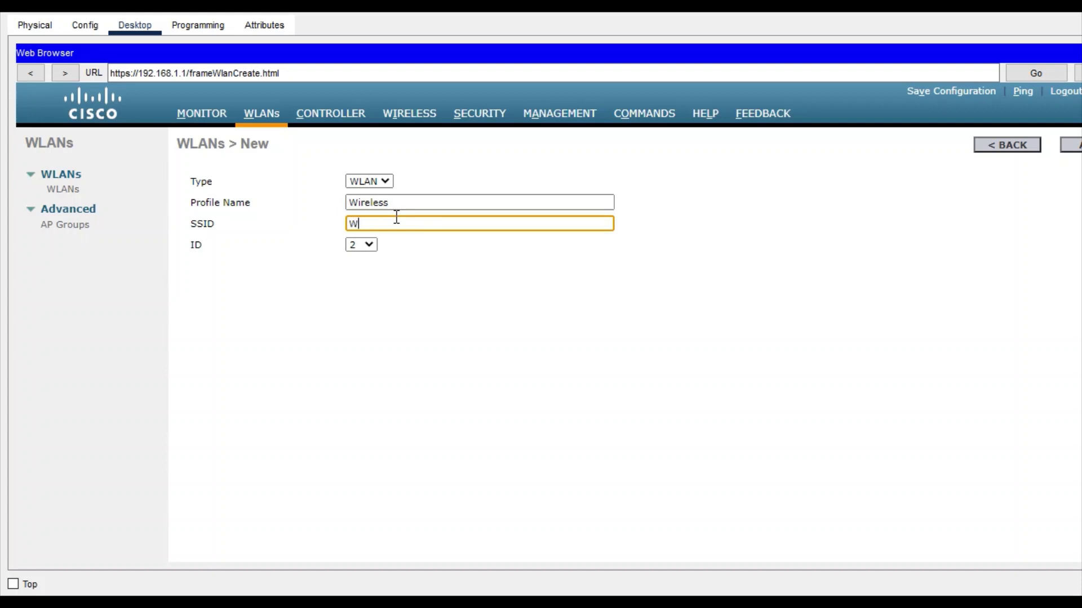
key(BackSpace)
text(ess)
Step: Set the WLAN ID to 10, create it, and apply and confirm its settings
click(367, 245)
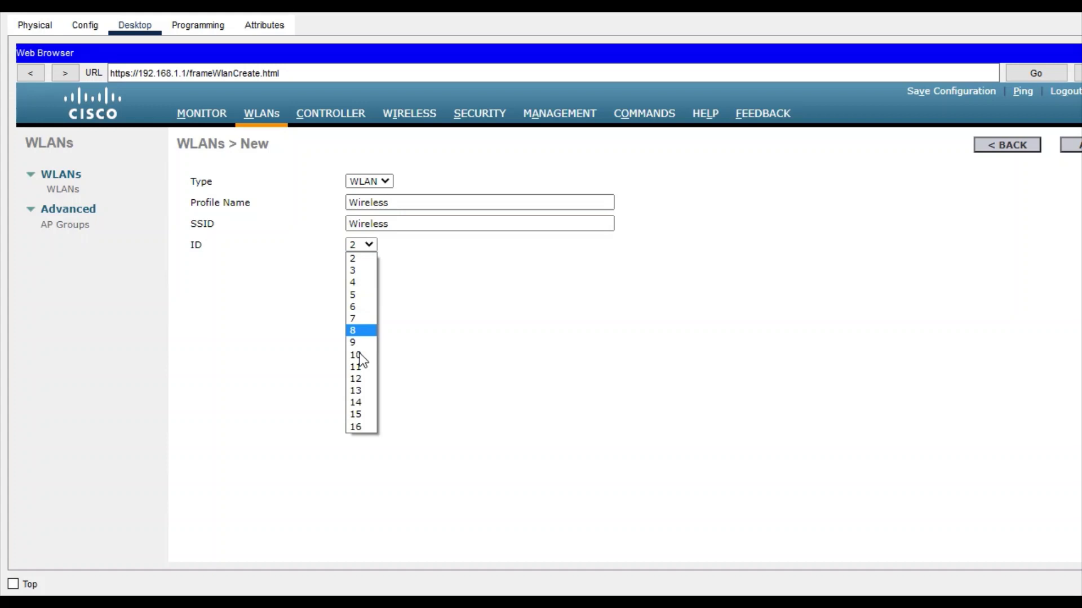
click(361, 353)
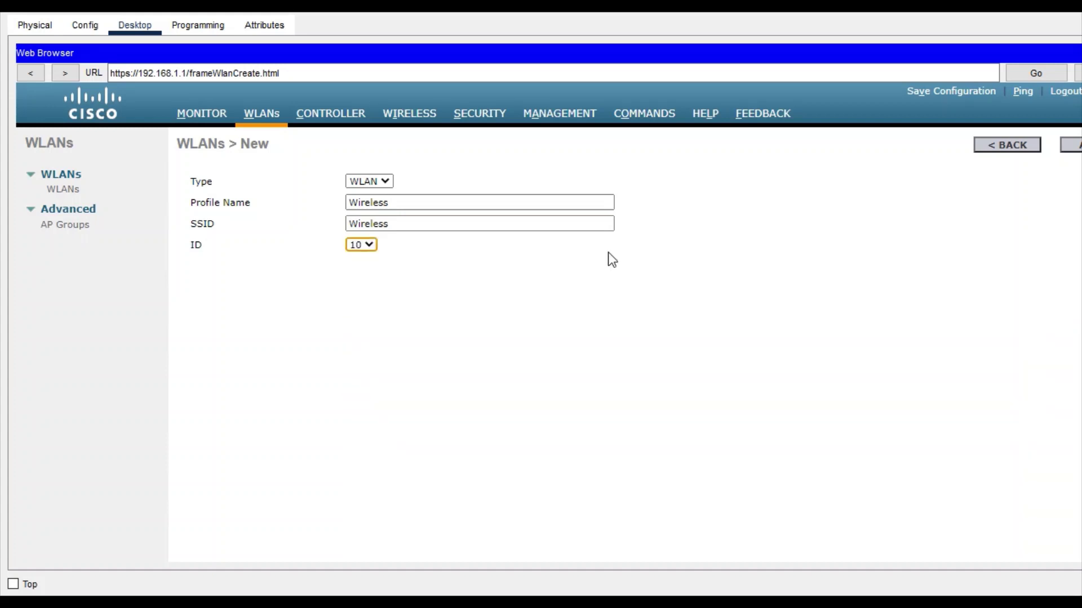
click(1072, 145)
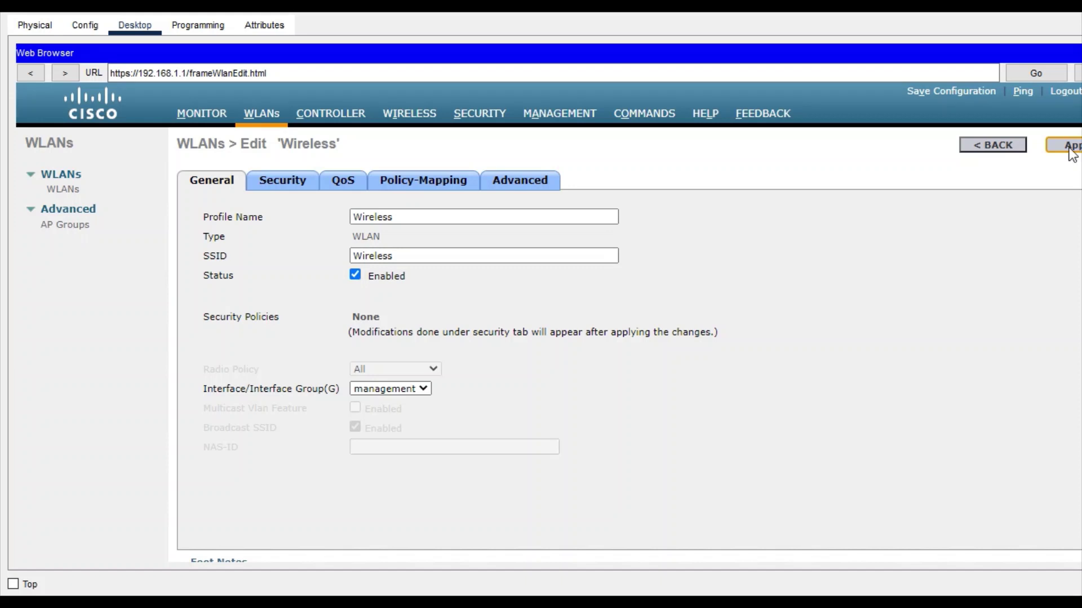
click(1068, 148)
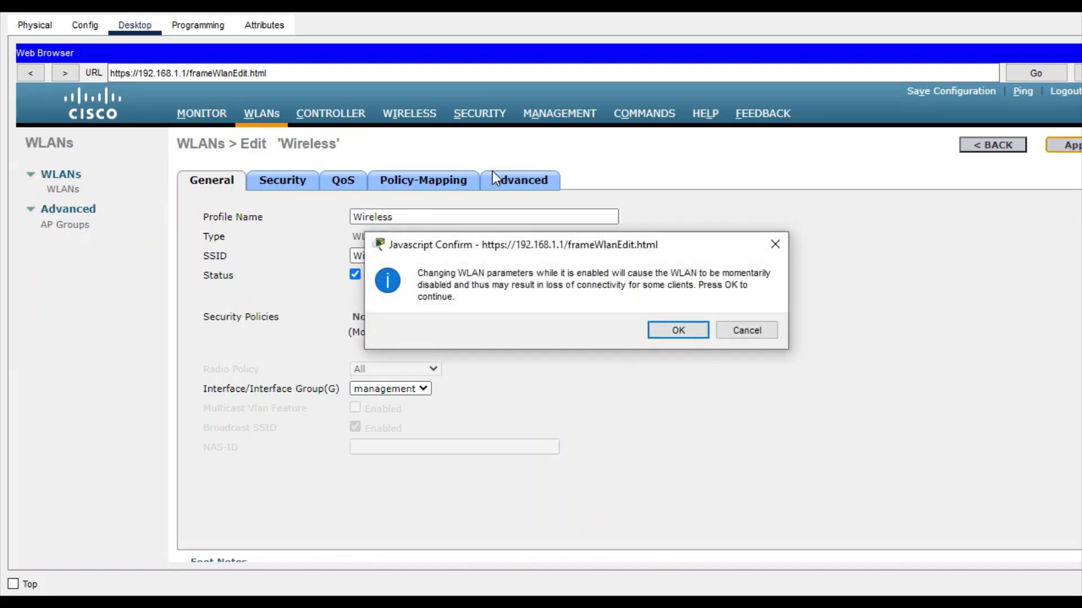
click(669, 332)
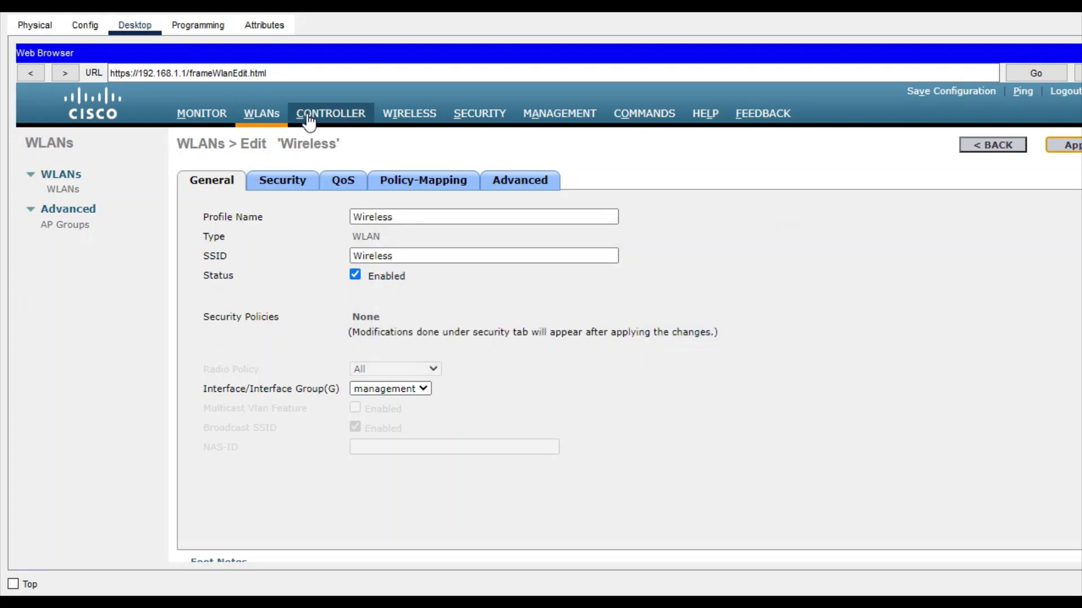
Step: Return to the WLANs list, then check Access Point 2 and Access Point 1 on the topology
click(66, 190)
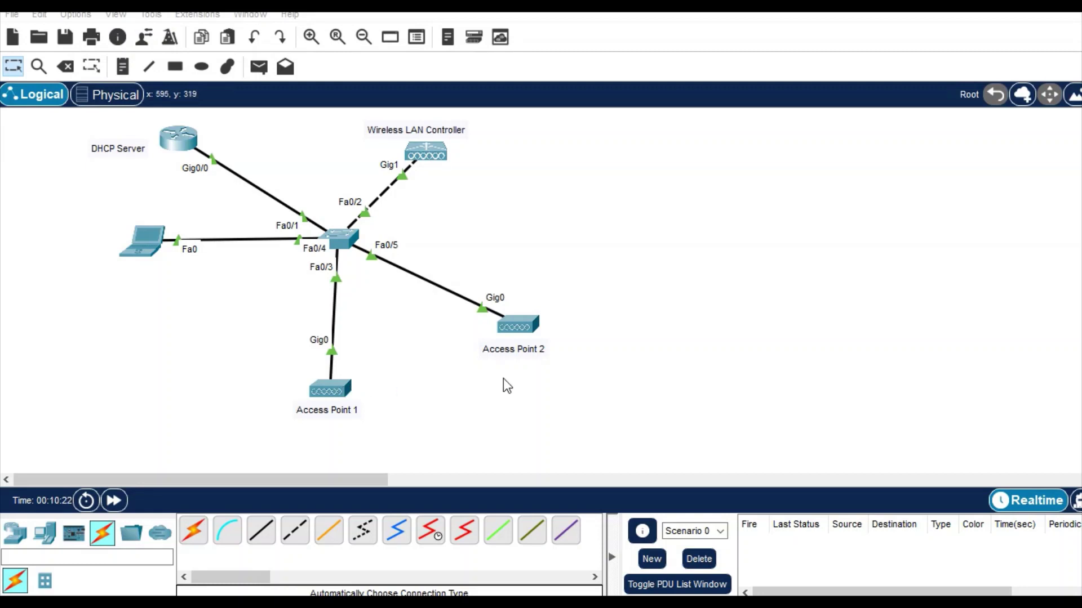
mouse_move(513, 325)
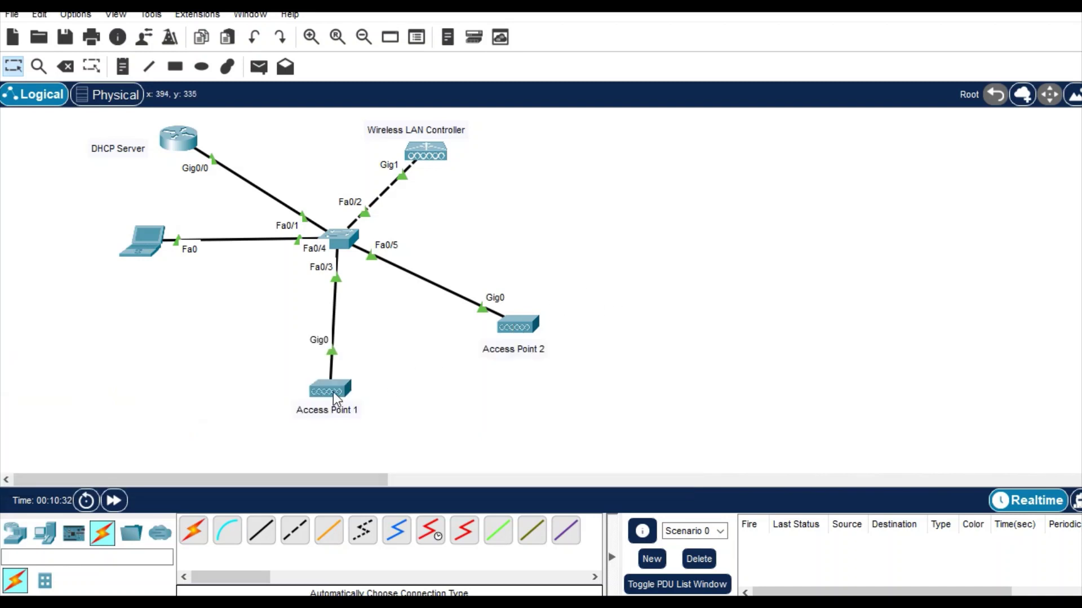
mouse_move(333, 391)
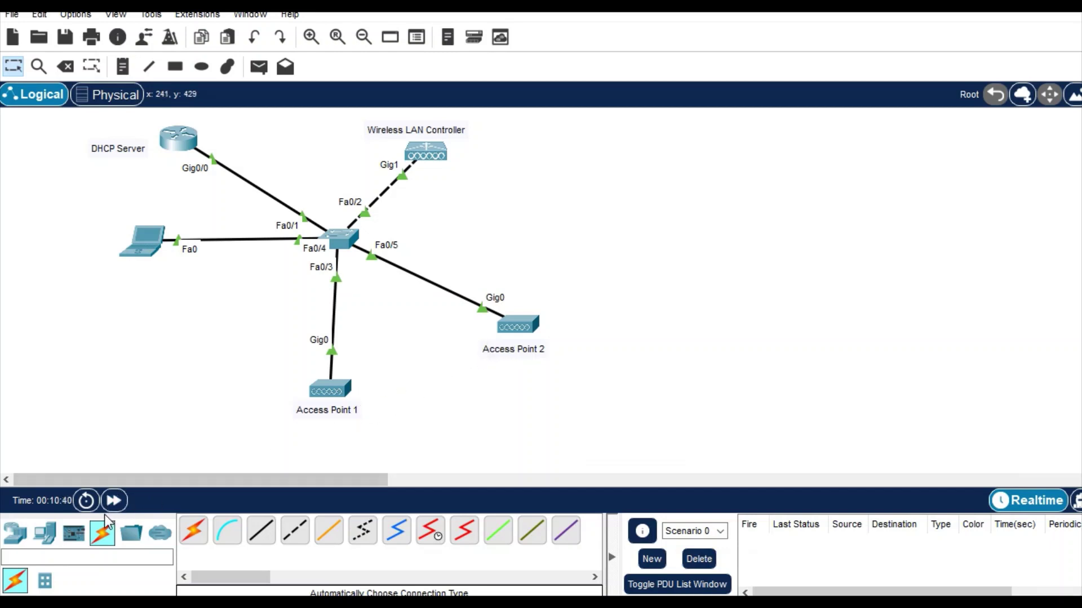
Step: Place a new laptop and a smartphone on the canvas and open the laptop's window
click(47, 536)
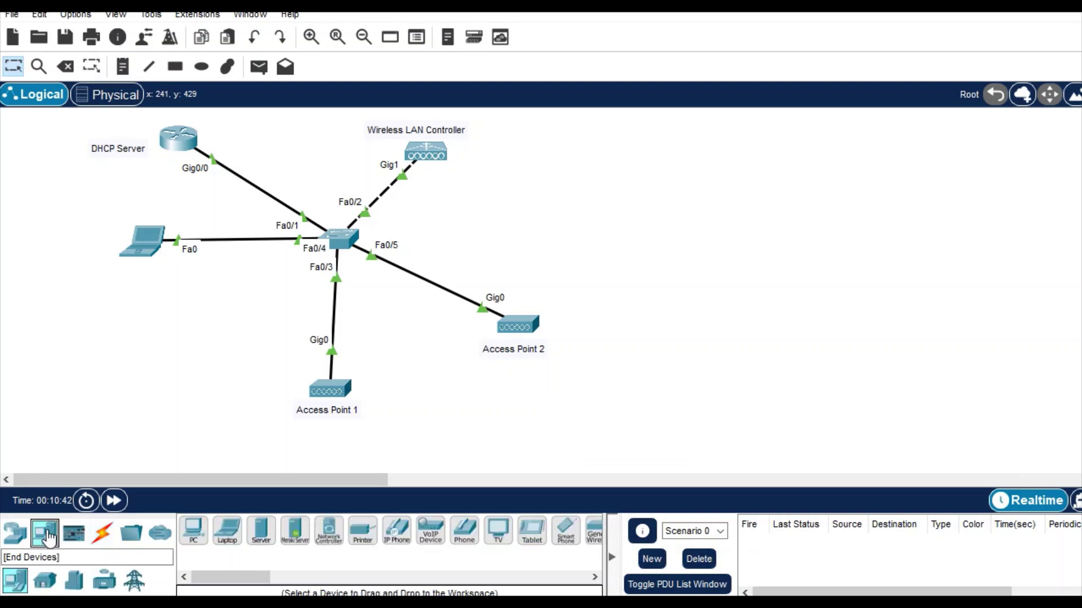
drag(228, 531, 668, 220)
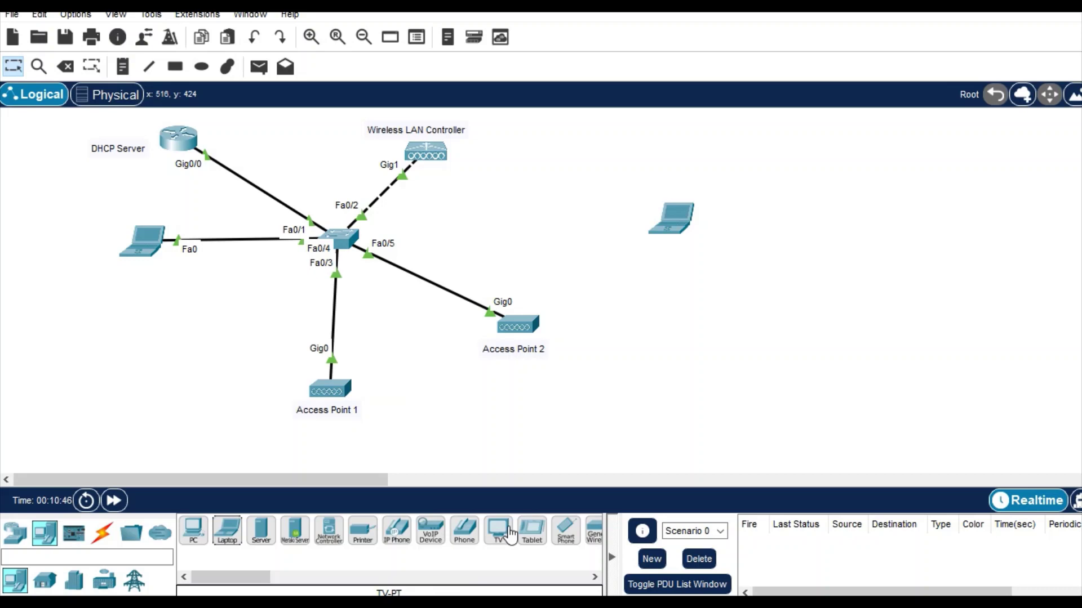
click(566, 535)
drag(565, 538, 777, 293)
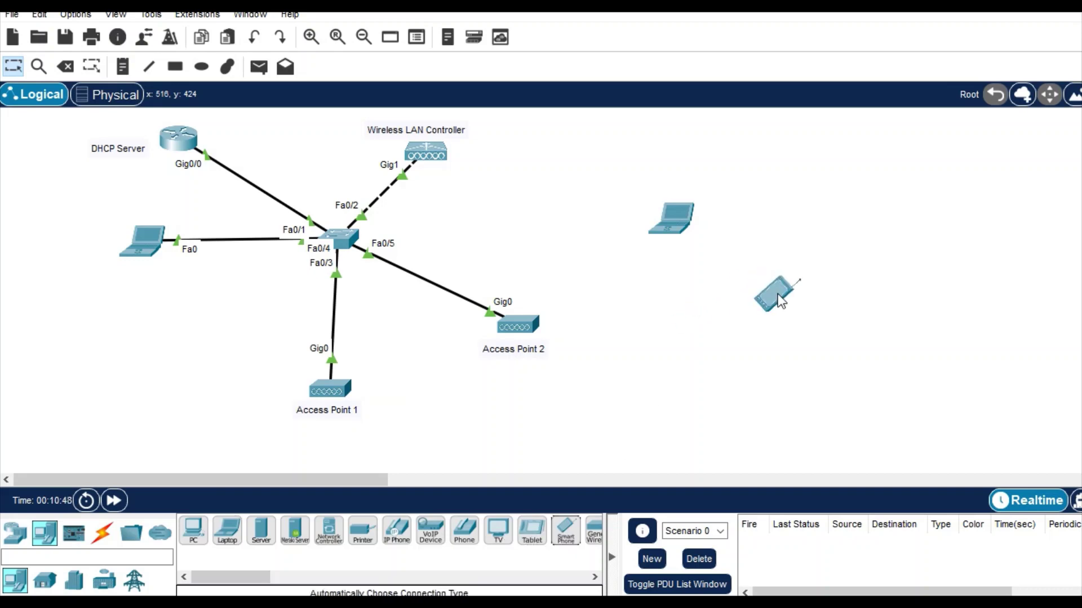
click(682, 210)
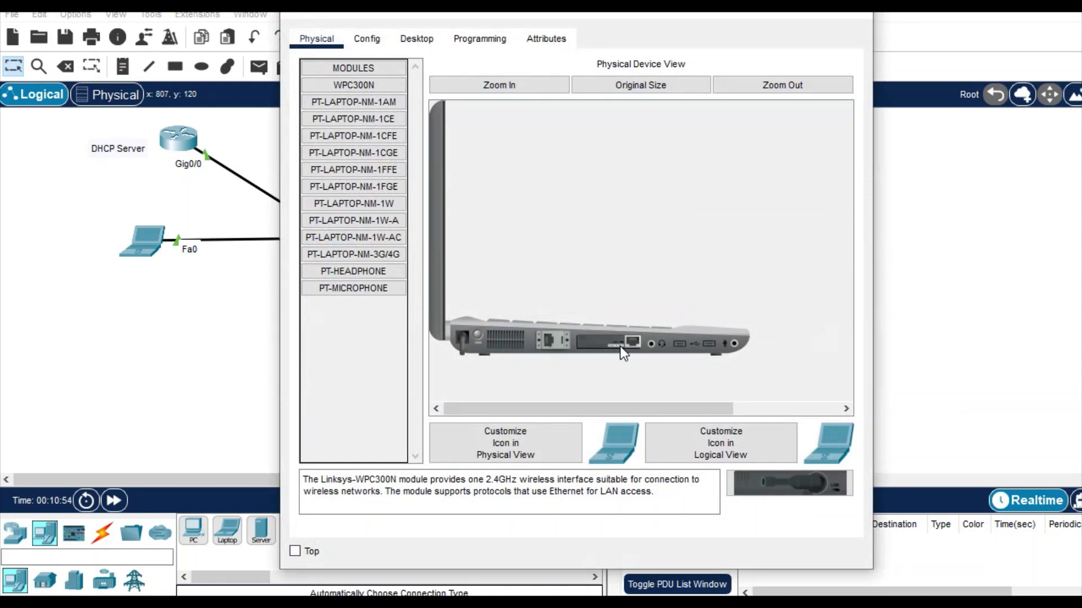
Step: Swap the laptop's network card for a WPC300N module, power it on, and show Desktop
drag(620, 342, 372, 371)
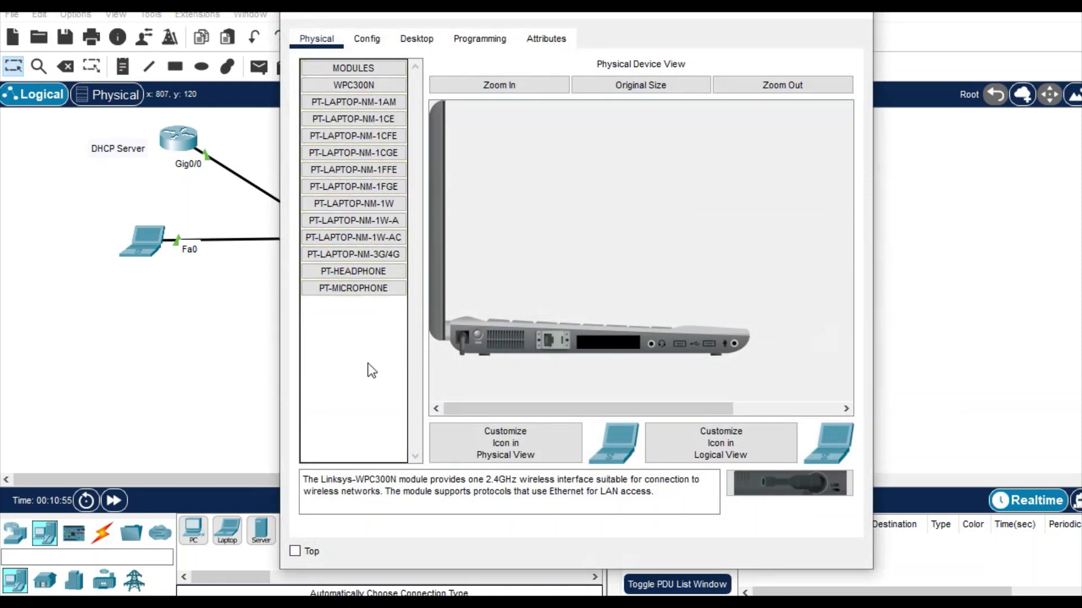
drag(780, 472, 614, 346)
click(476, 335)
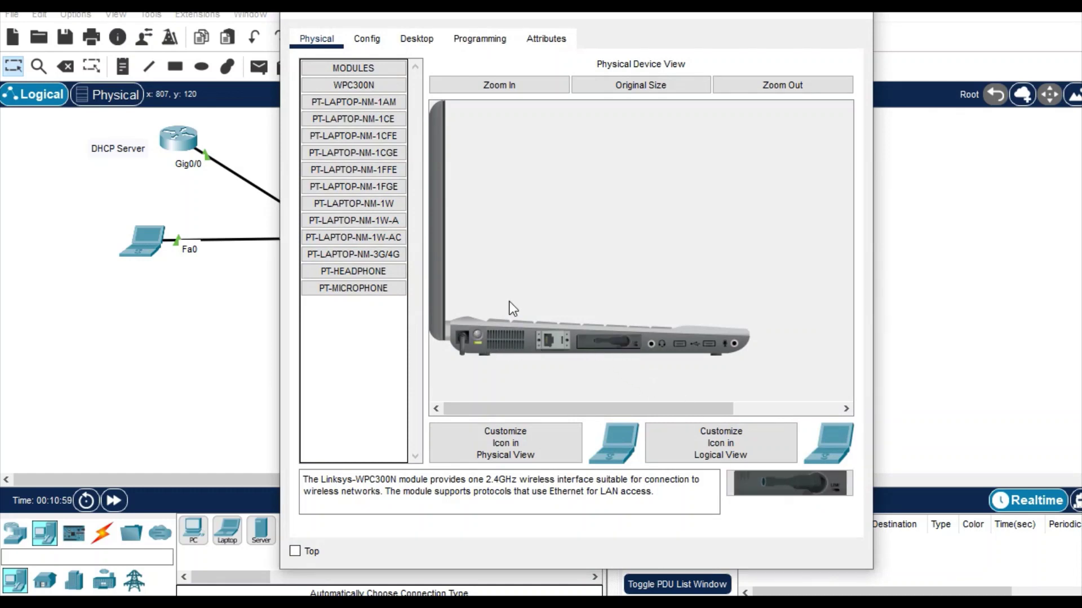
click(402, 40)
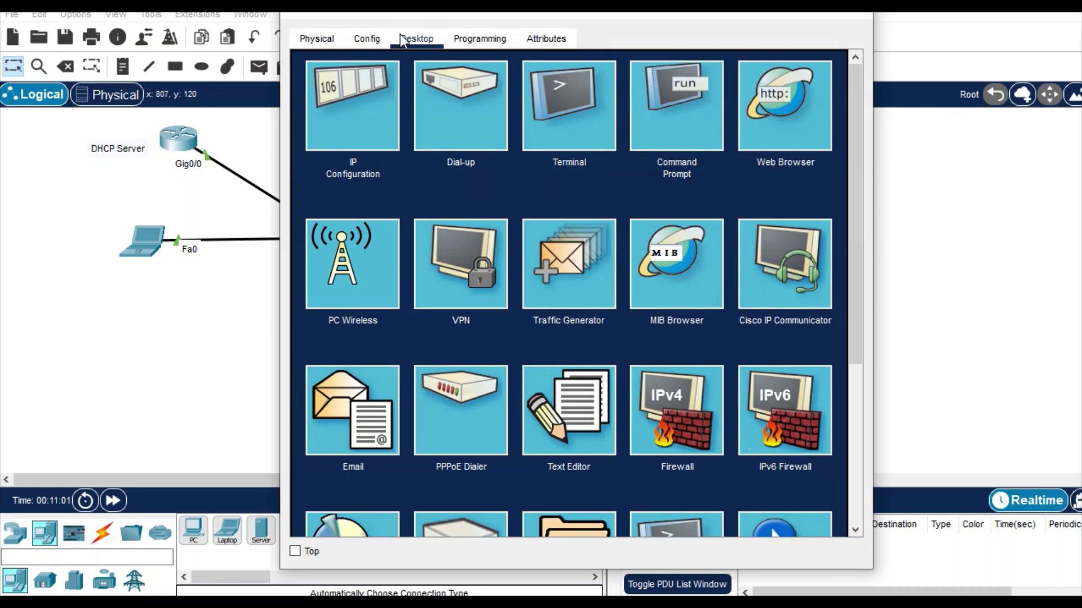
Step: Change the laptop's Wireless0 SSID to 'Wireless' and drag it beside Access Point 1
click(367, 42)
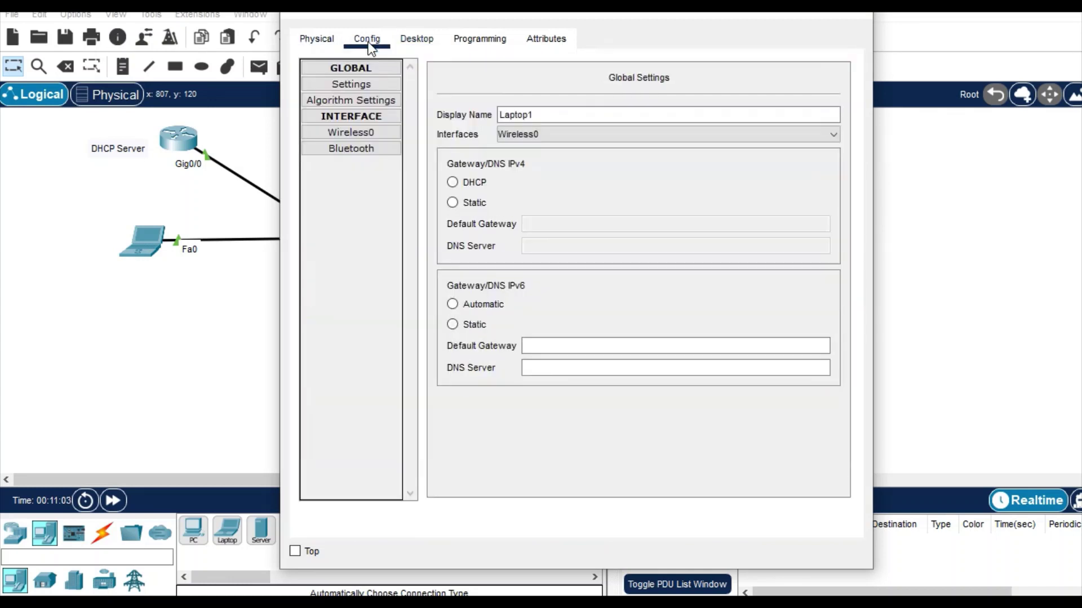
click(366, 134)
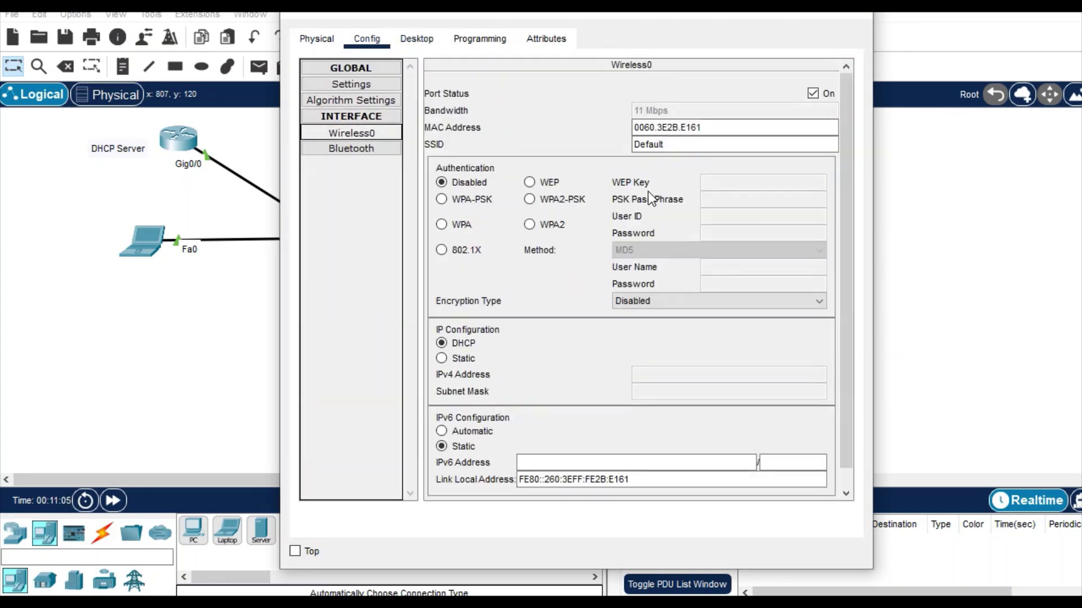
drag(681, 148, 614, 145)
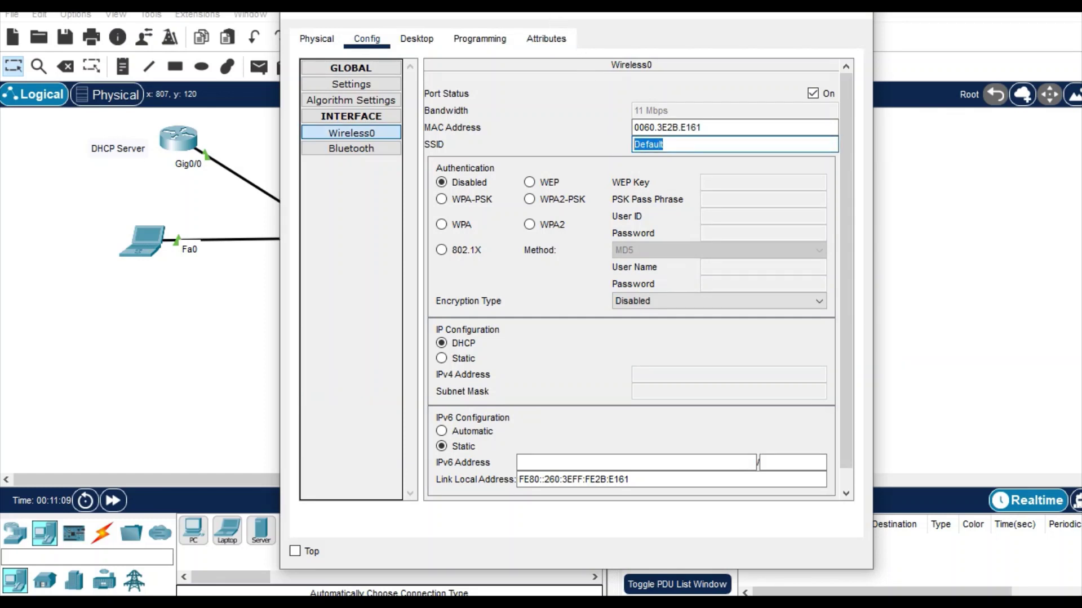
drag(552, 8, 867, 44)
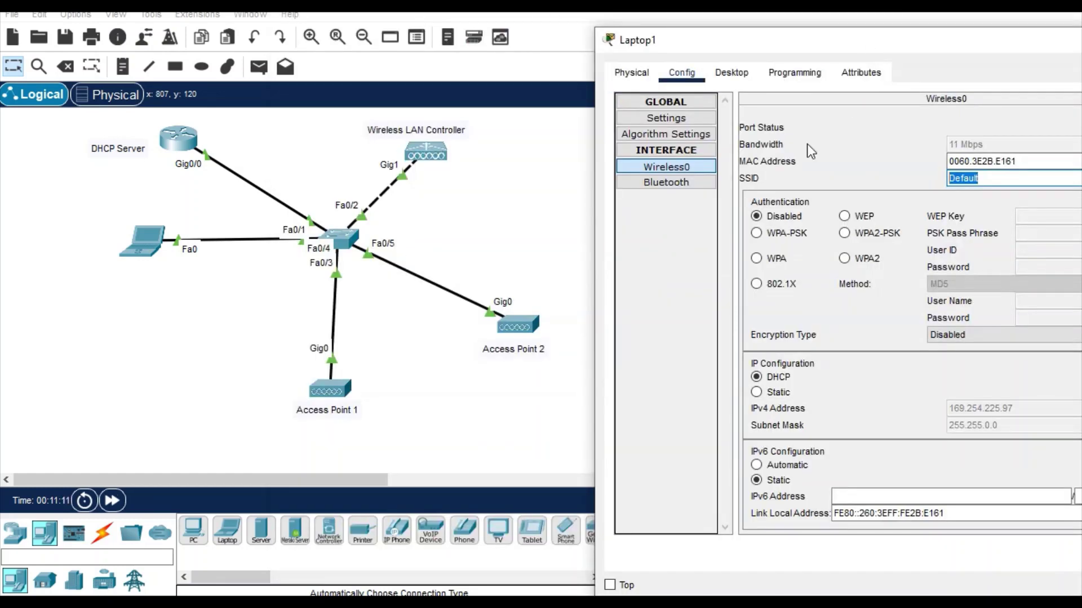
click(496, 387)
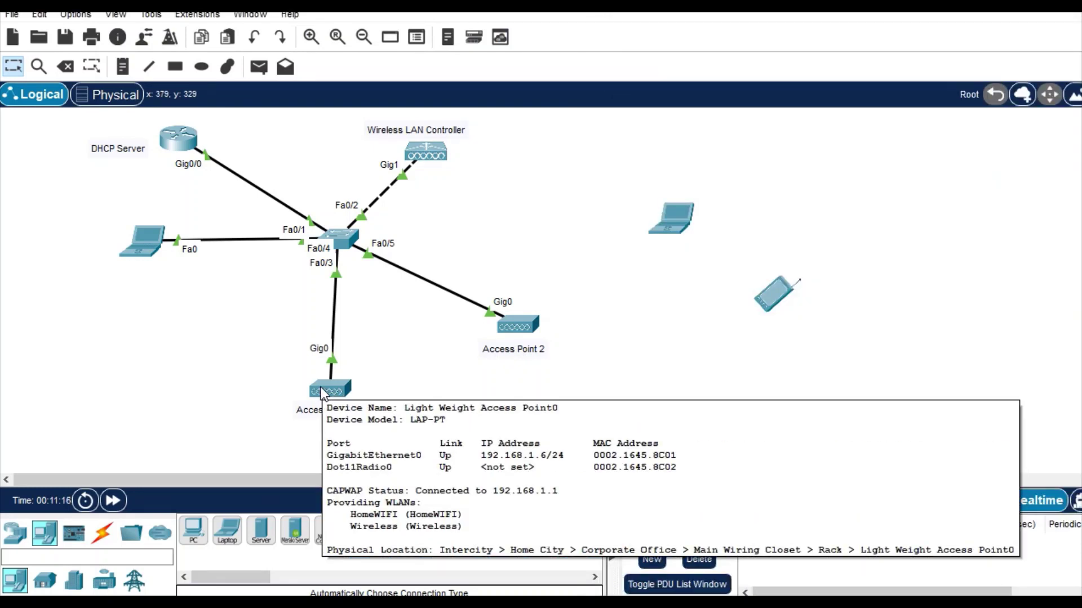
click(678, 225)
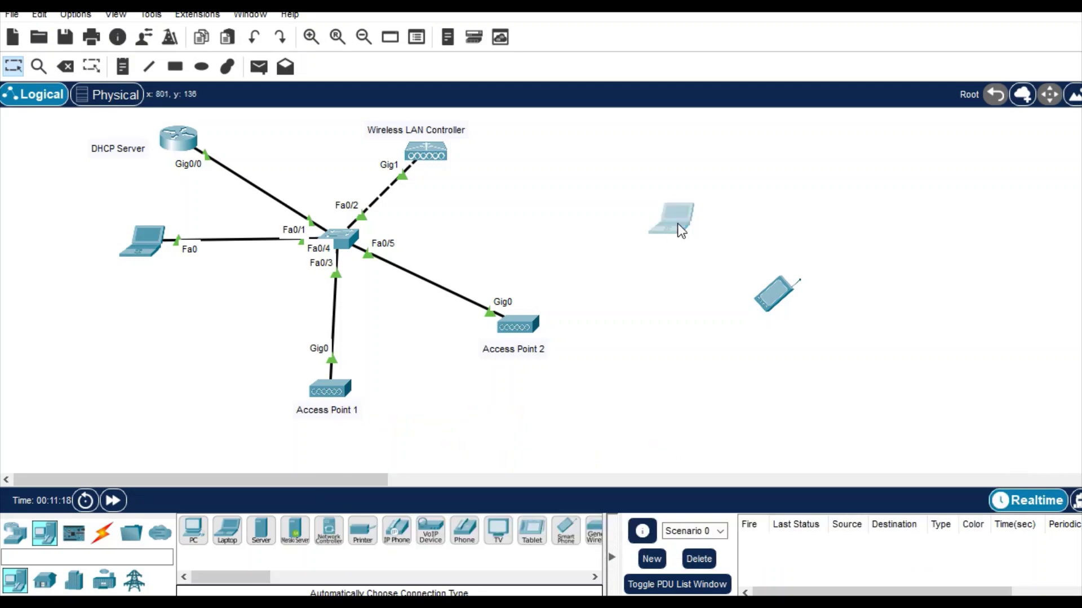
drag(874, 44, 704, 48)
key(BackSpace)
text(W)
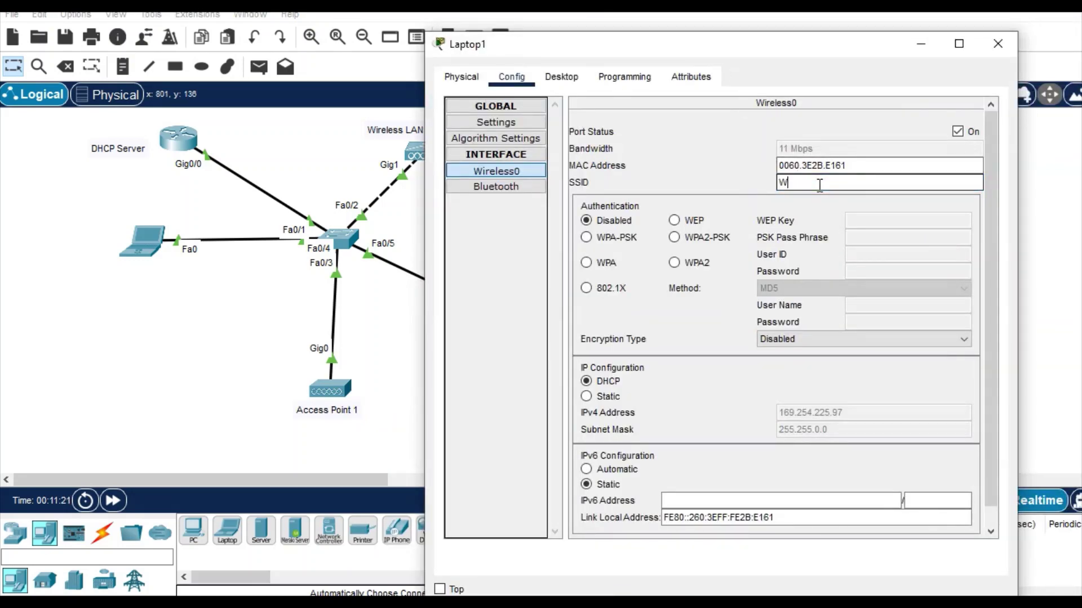
text(ireless)
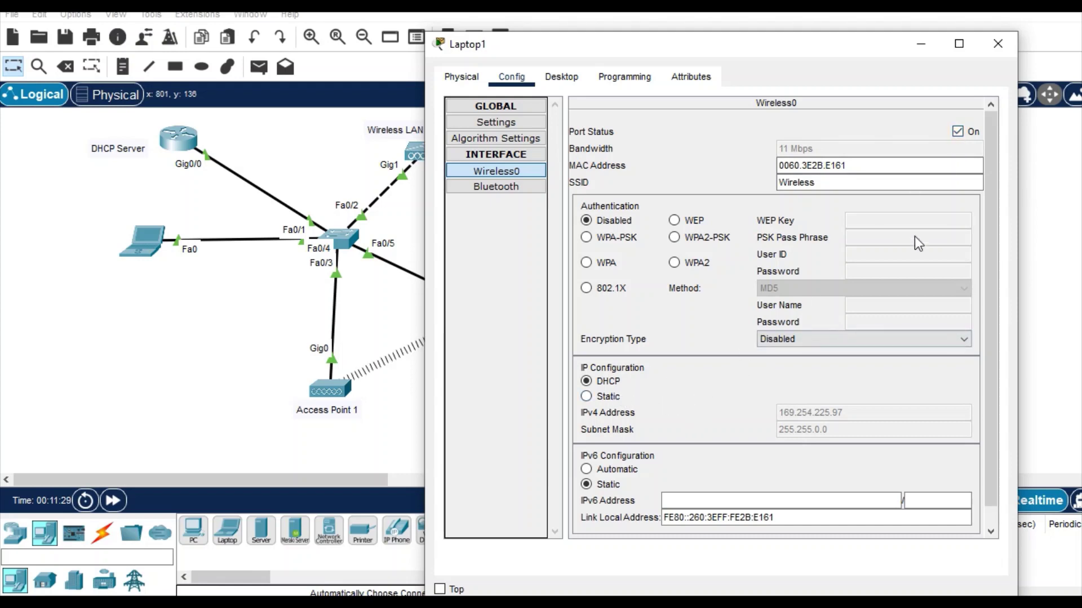
click(995, 55)
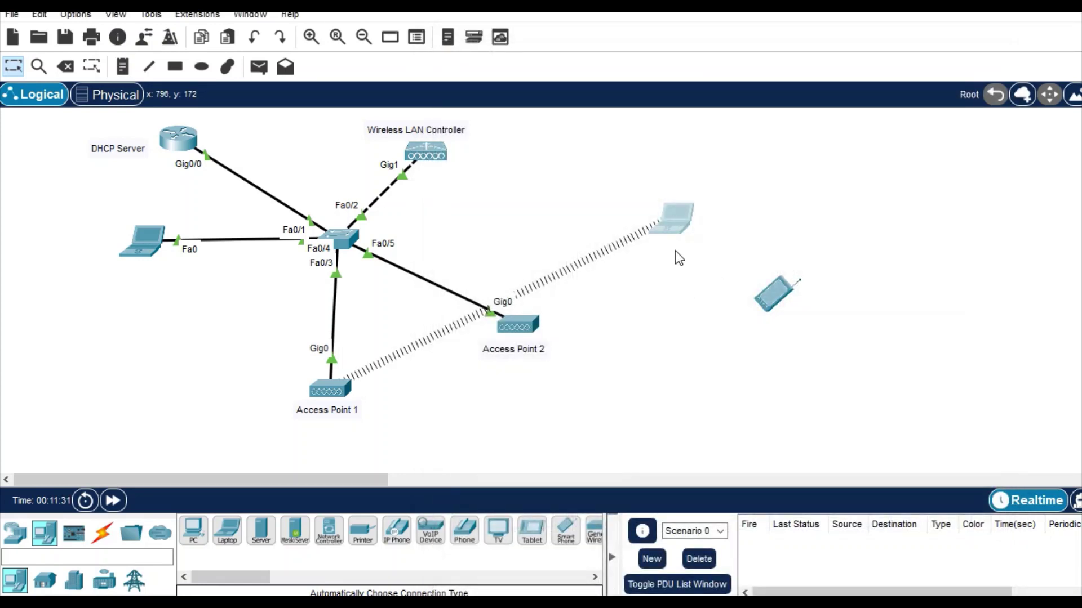
drag(677, 216, 199, 365)
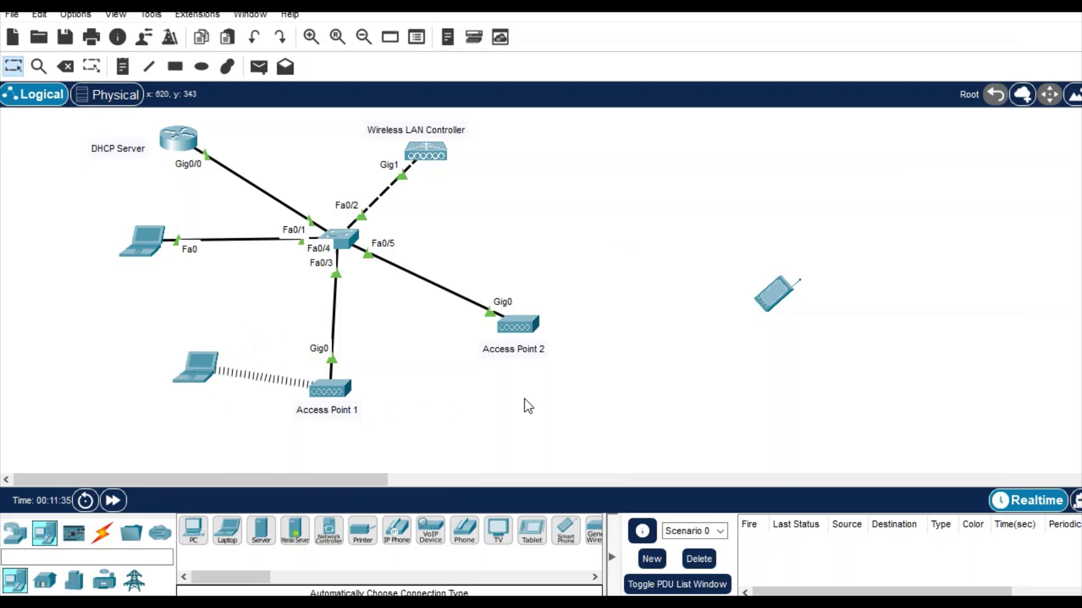
Step: Set the smartphone's Wireless0 SSID to 'HomeWIFI'
click(776, 302)
click(367, 41)
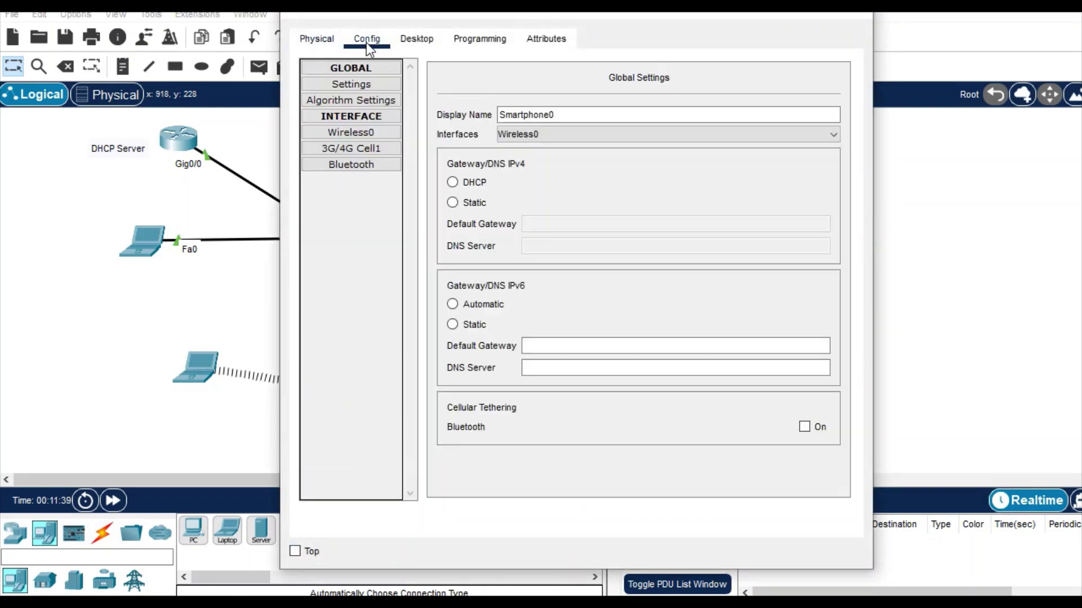
click(367, 133)
click(682, 147)
drag(695, 147, 576, 140)
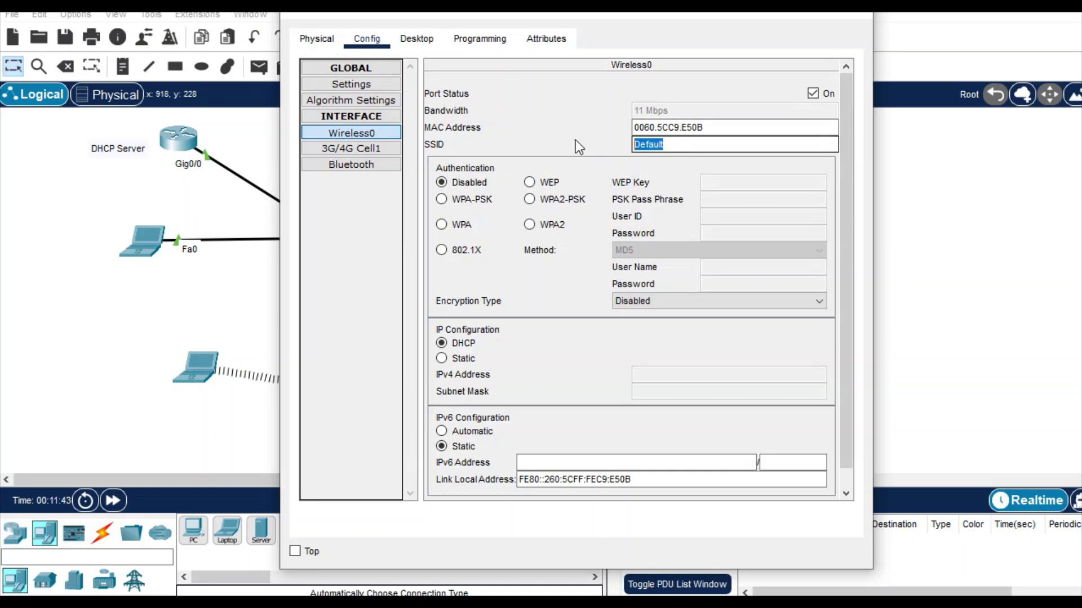
key(BackSpace)
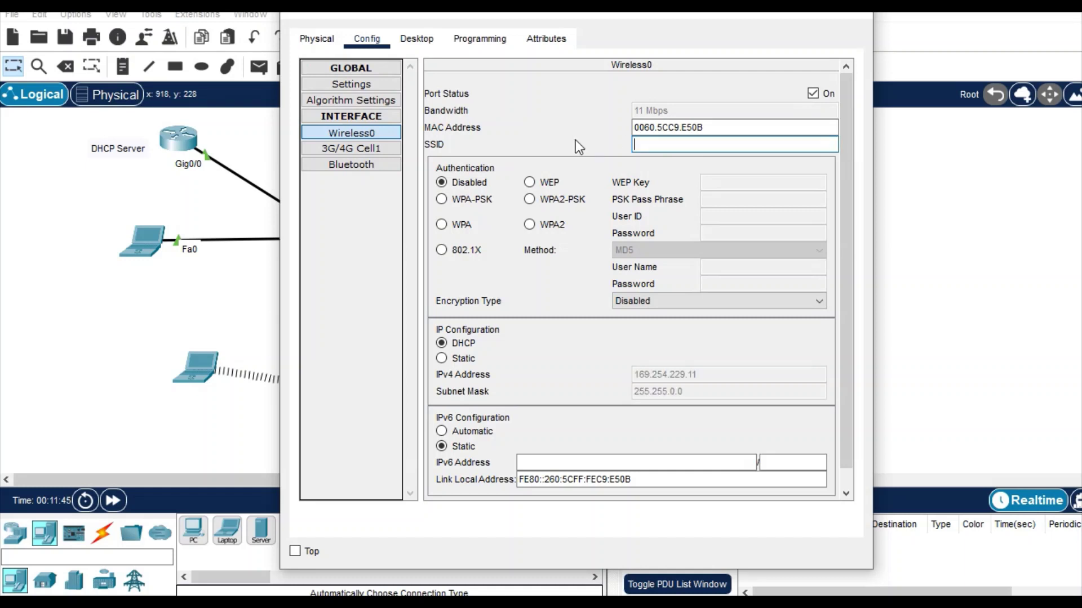
text(HomeWIFI)
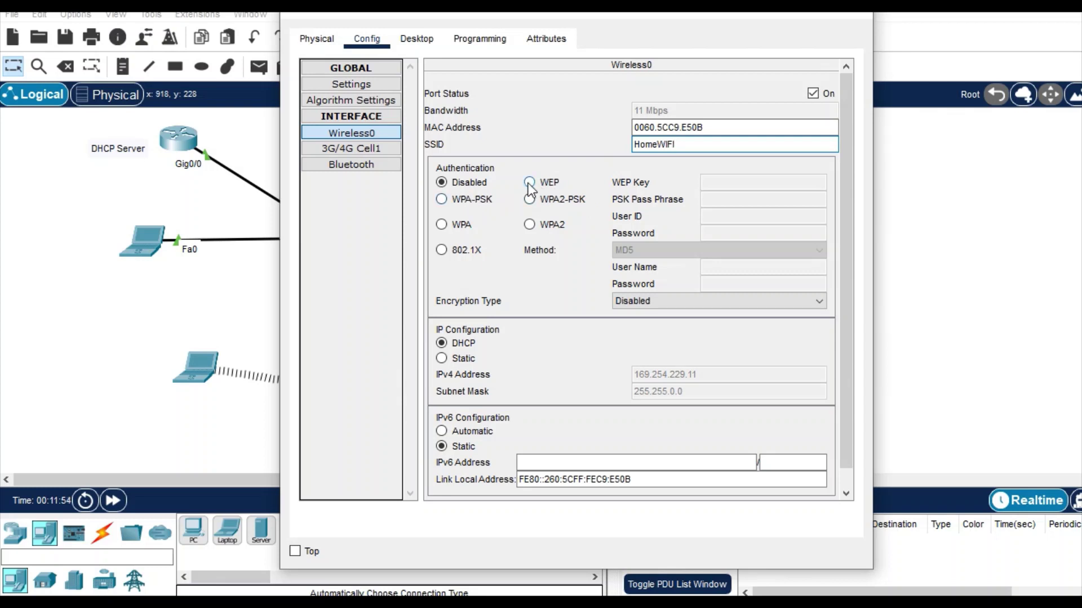
Step: Switch the smartphone's wireless security to WPA-PSK and enter the pre-shared passphrase
click(461, 198)
click(702, 200)
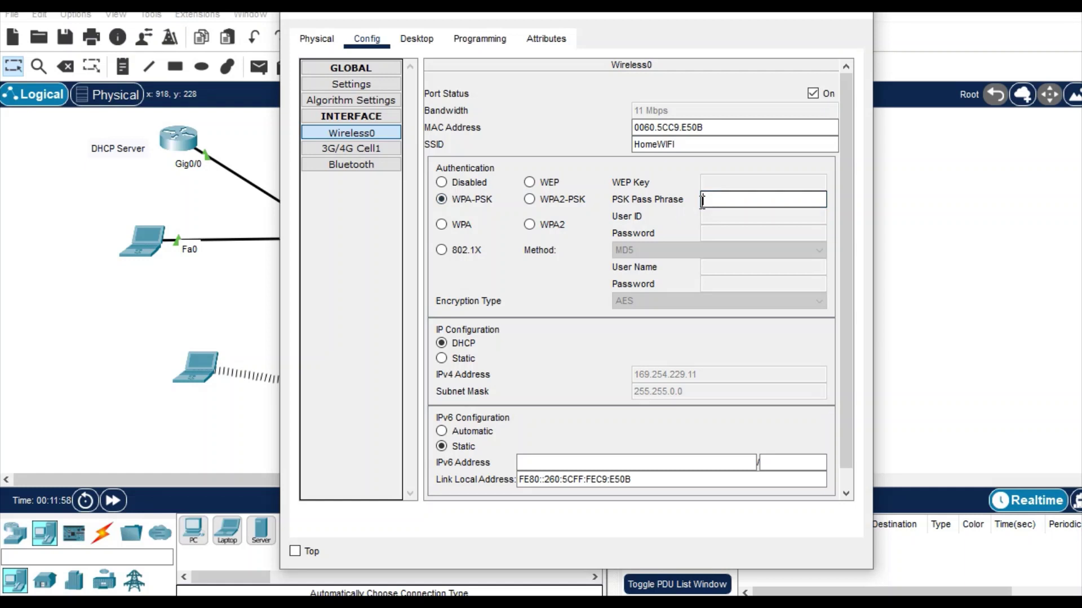
text(1234567890)
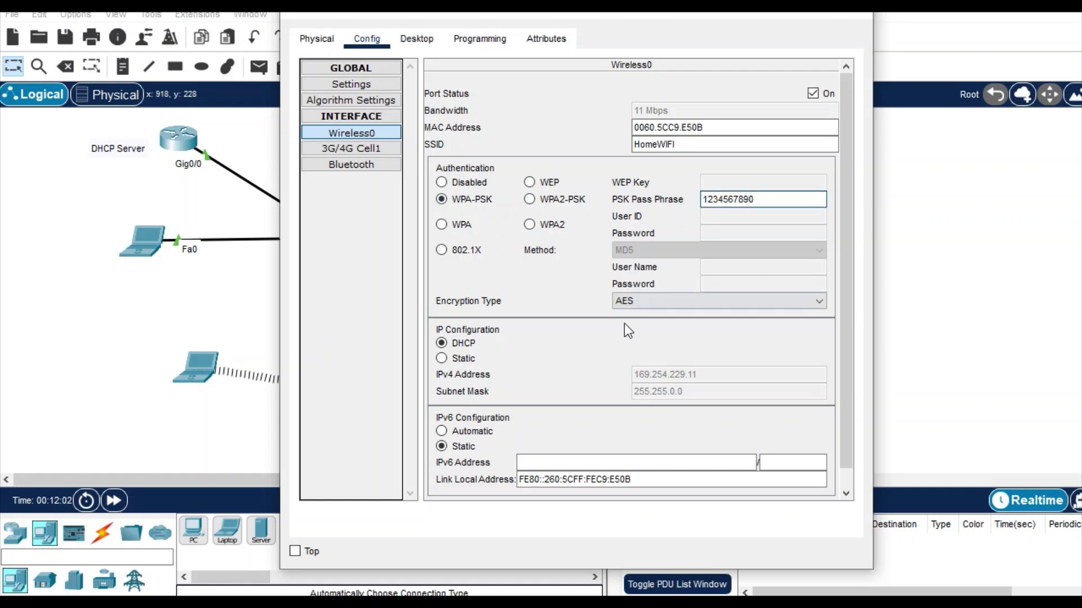
click(812, 96)
click(854, 17)
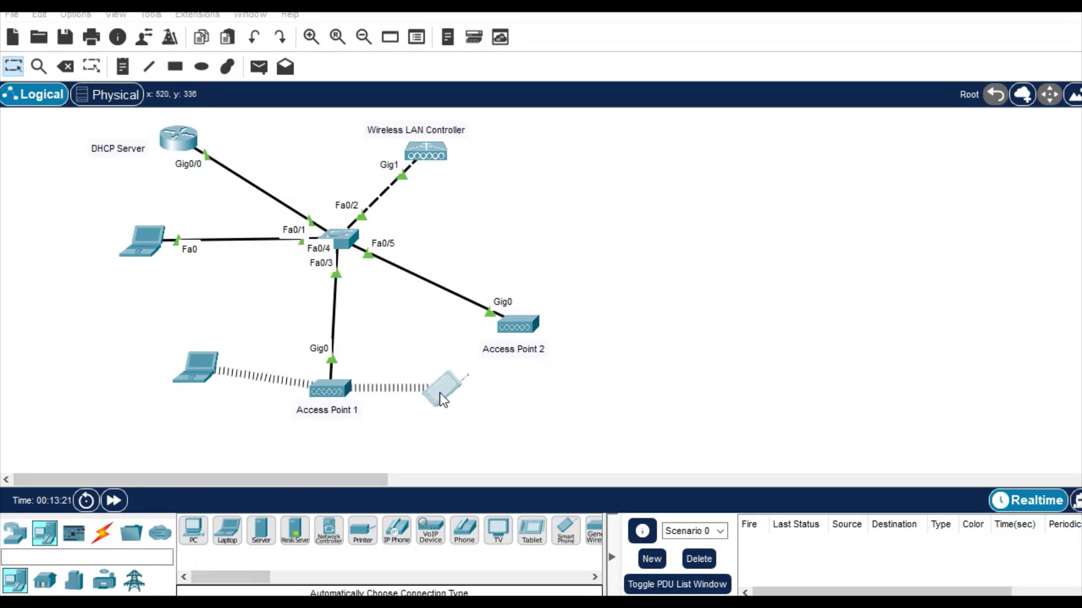
Step: Drag the smartphone farther right and Access Point 2 up and to the right
drag(439, 394, 617, 376)
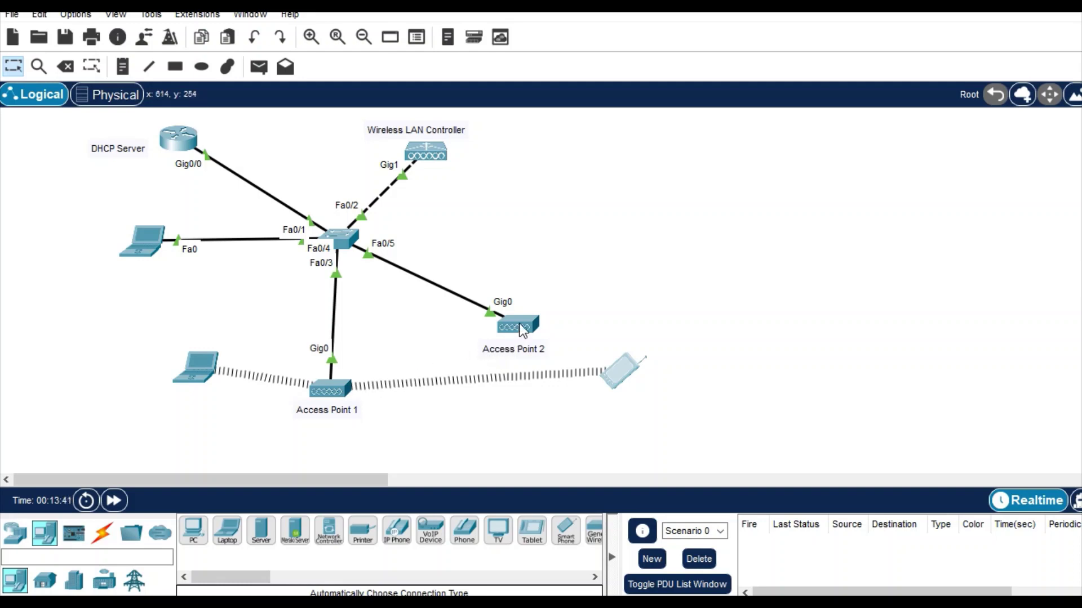
drag(521, 329, 578, 219)
Step: Remove Access Point 1's power adapter so both wireless clients fail over to Access Point 2
click(338, 391)
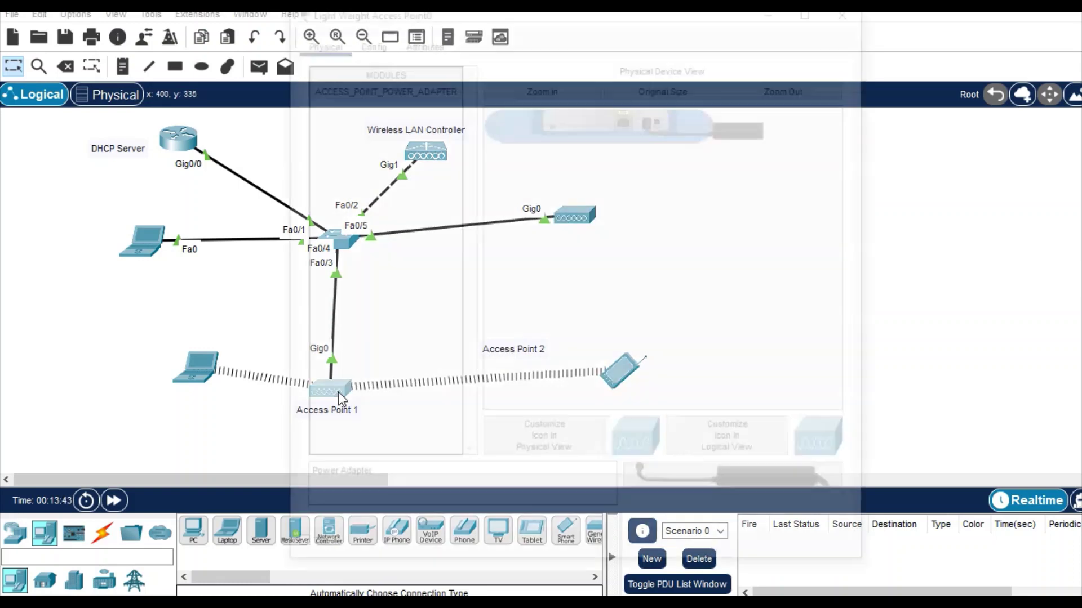
drag(652, 125, 676, 485)
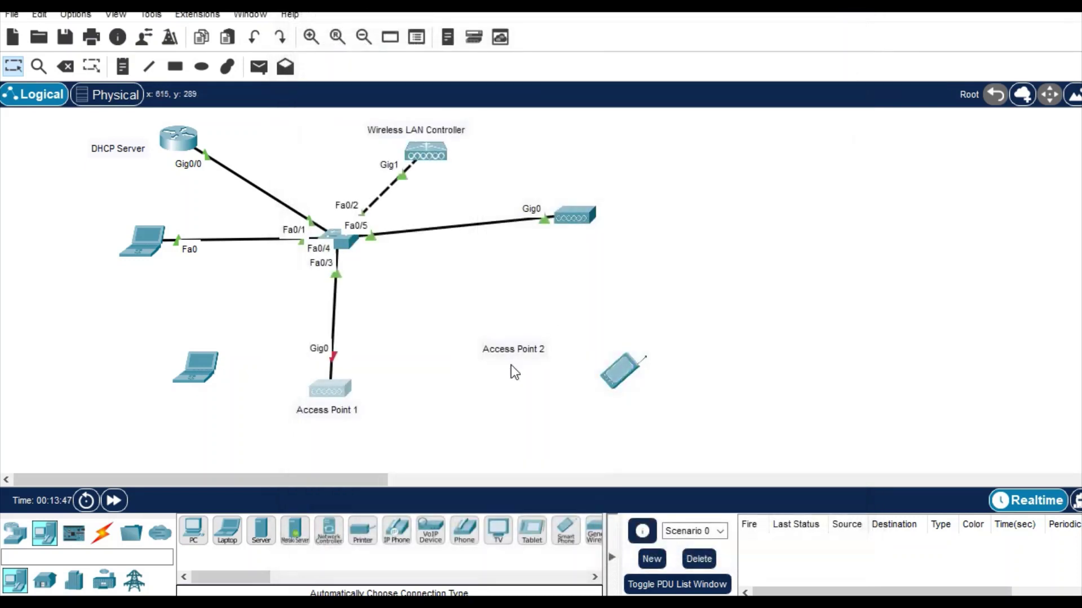
click(856, 15)
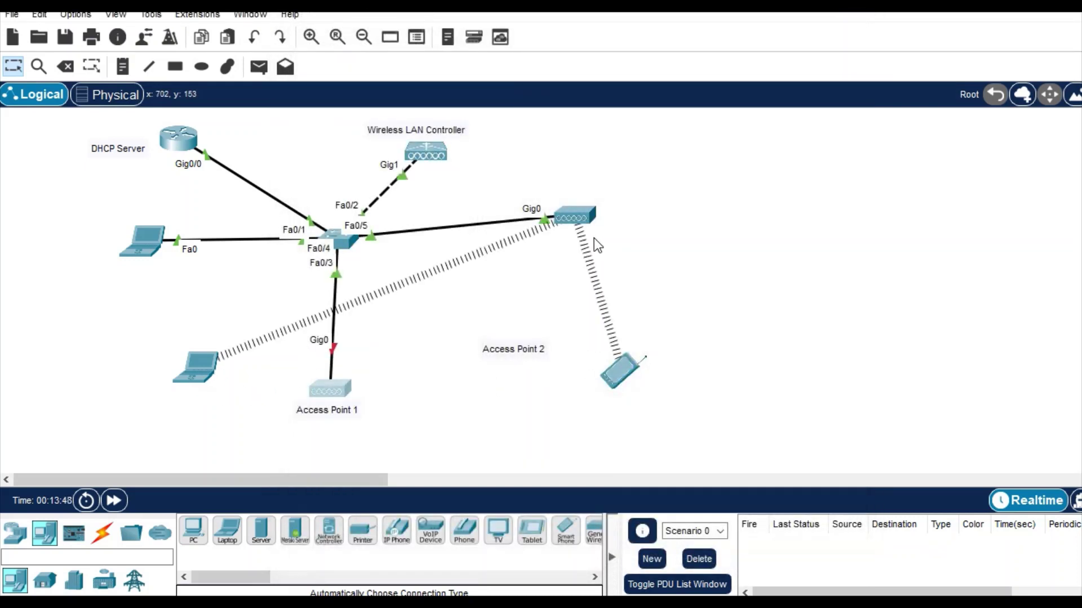
mouse_move(596, 243)
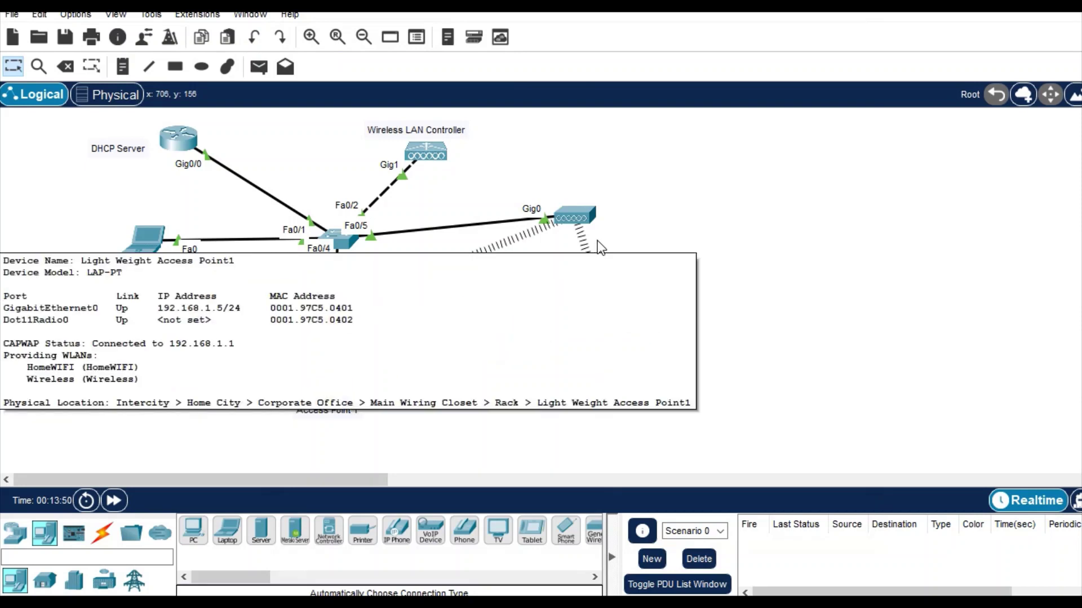